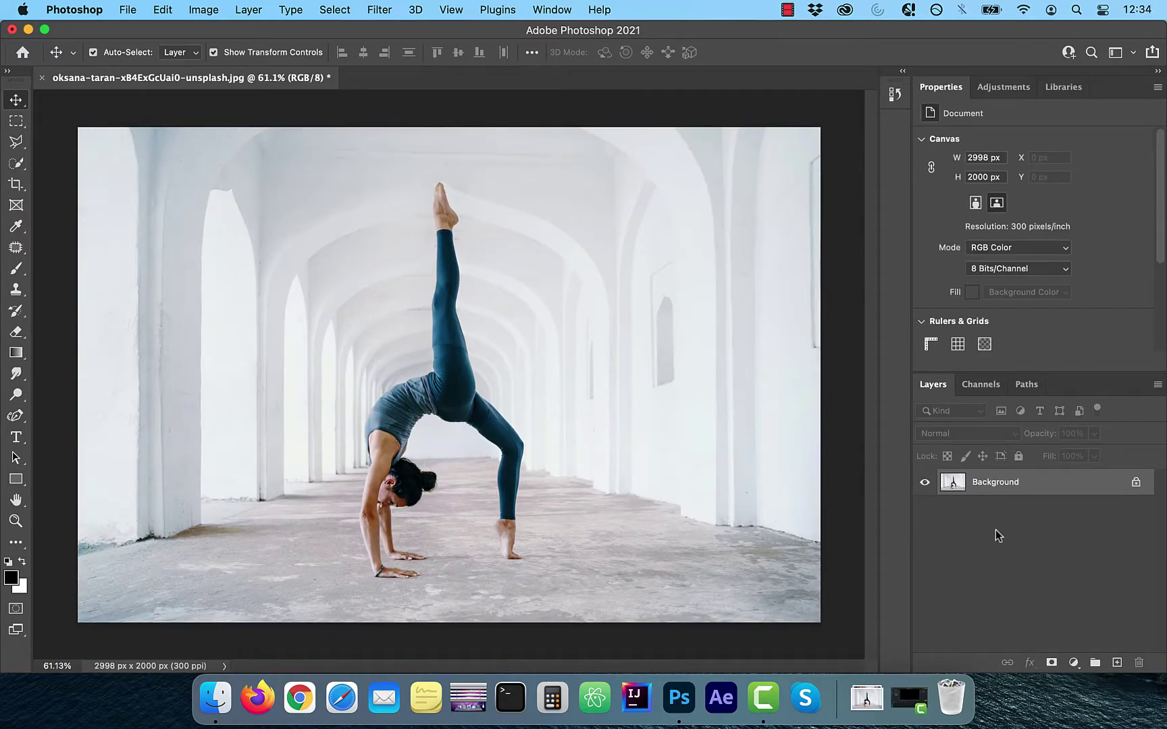
Duplicate the Background layer, hide the original, and select the gymnast on the copy with Select Subject.
drag(995, 484, 1122, 663)
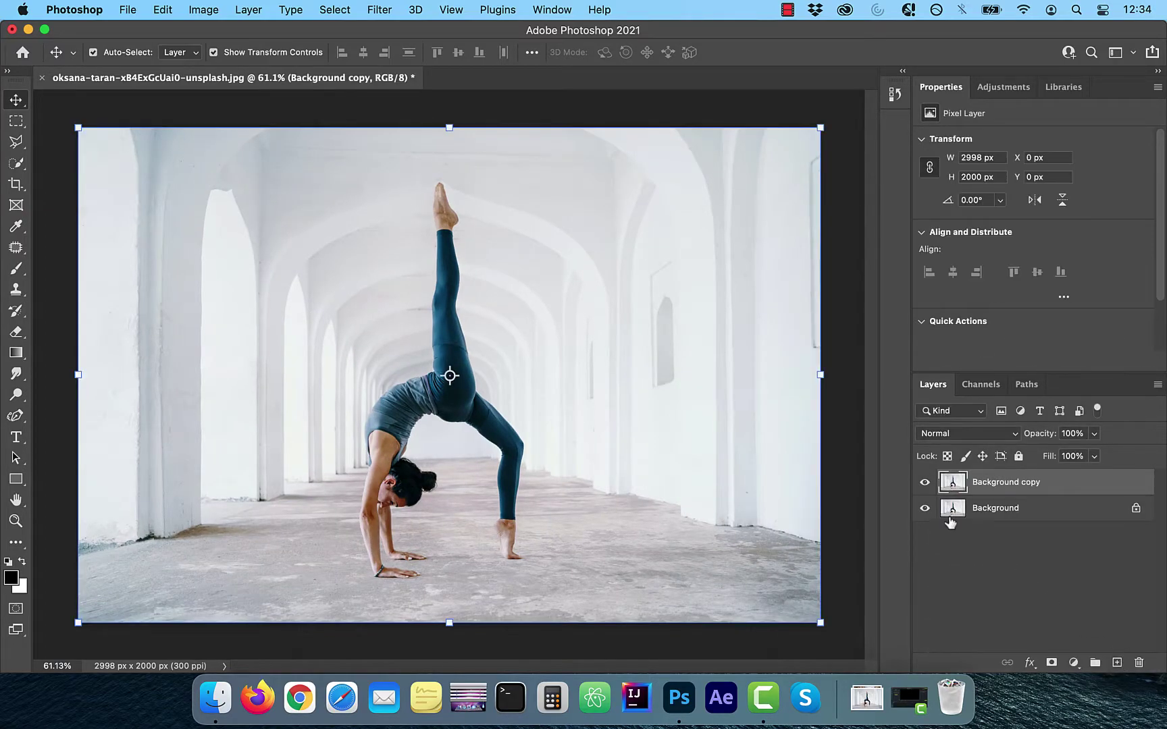
click(16, 162)
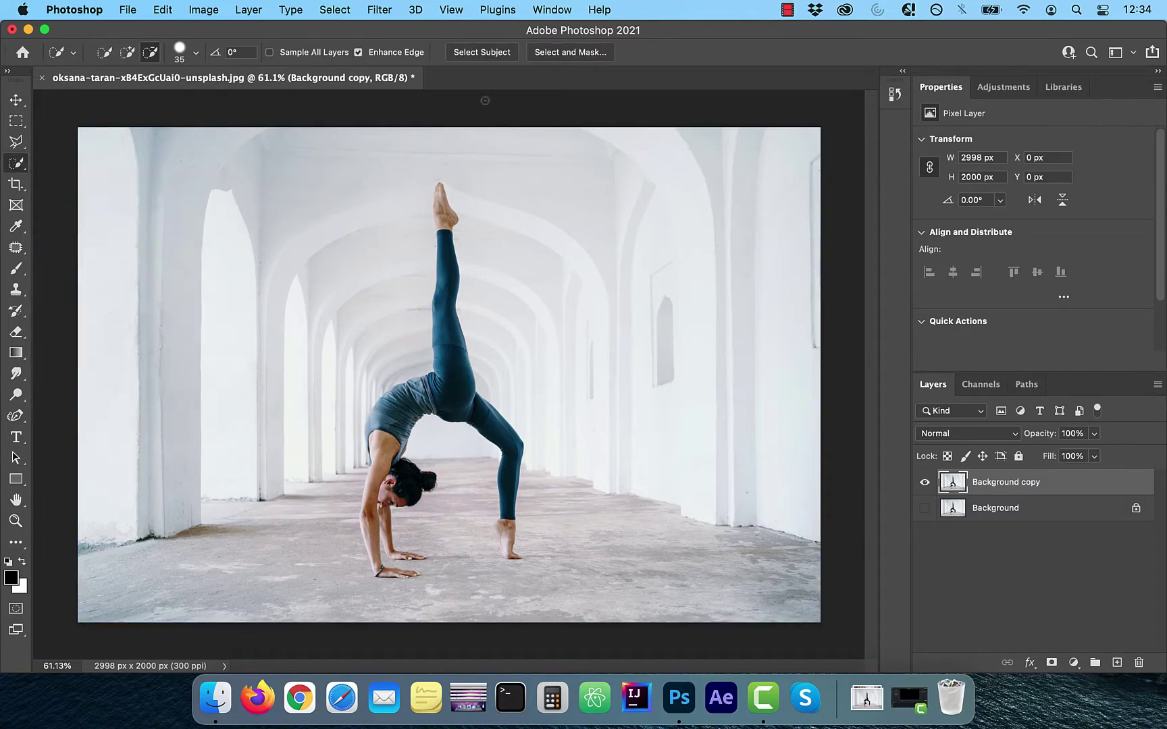
click(493, 58)
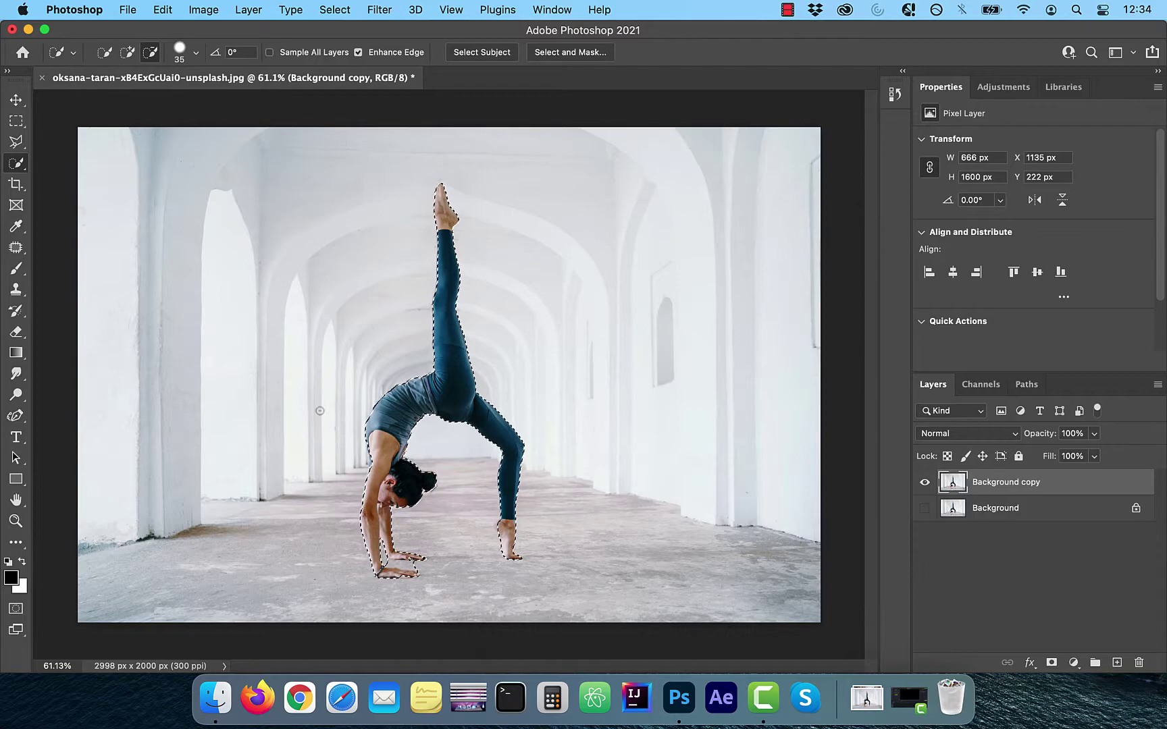
Refine the gymnast's selection around the hands and between the arms with a smaller Quick Selection brush, excluding the floor.
key(super+1)
scroll(319, 411, up, 3)
scroll(351, 419, down, 10)
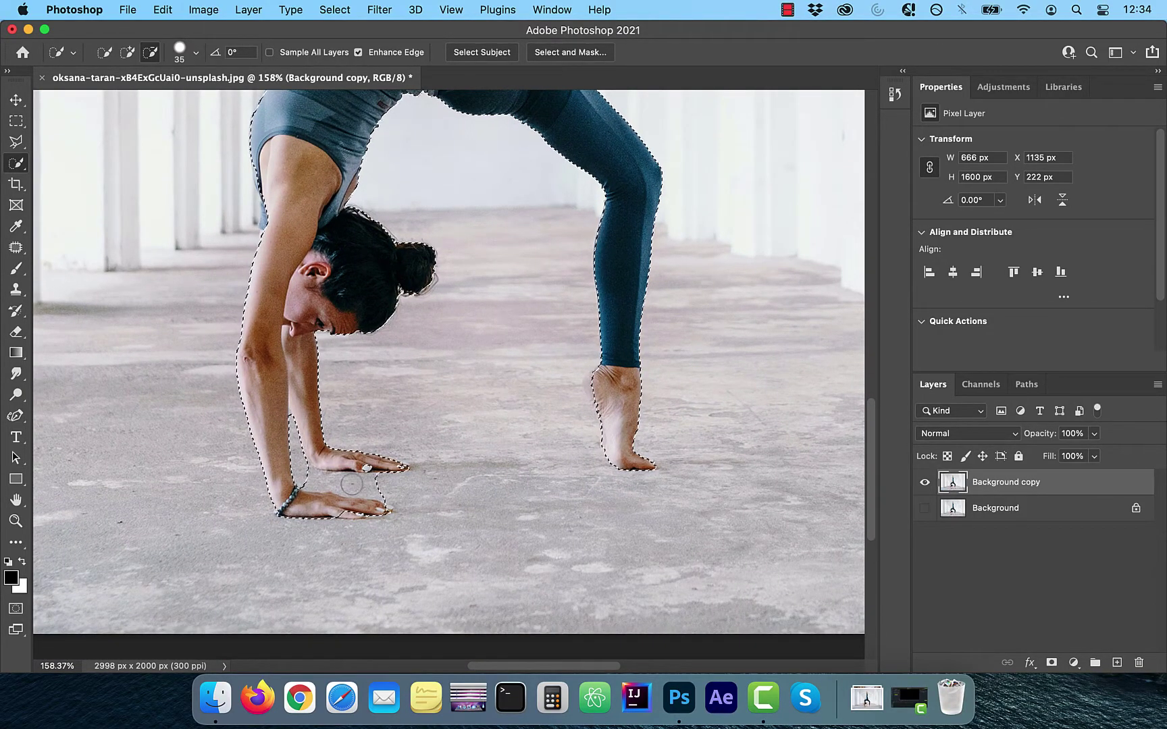
scroll(410, 439, up, 3)
drag(410, 439, 304, 412)
scroll(448, 380, up, 4)
click(386, 418)
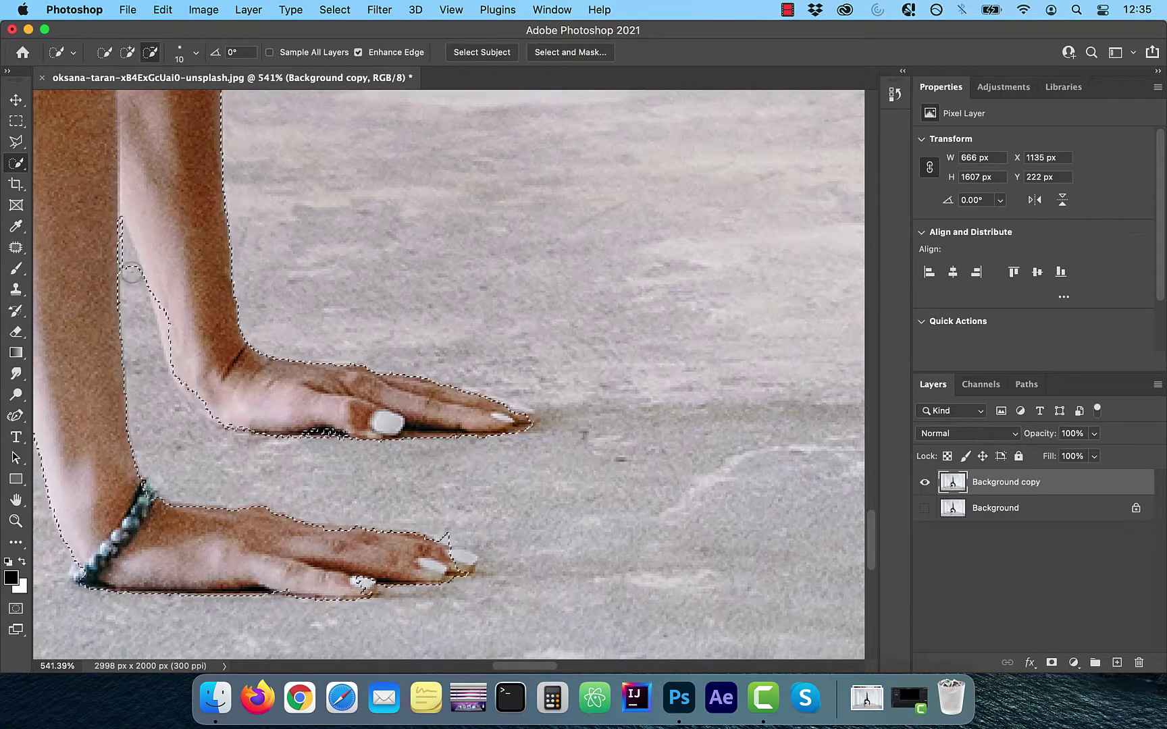
scroll(135, 284, up, 4)
scroll(410, 480, down, 5)
scroll(410, 481, up, 5)
scroll(572, 448, right, 8)
scroll(573, 448, left, 10)
key(bracketleft)
key(bracketleft)
key(bracketleft)
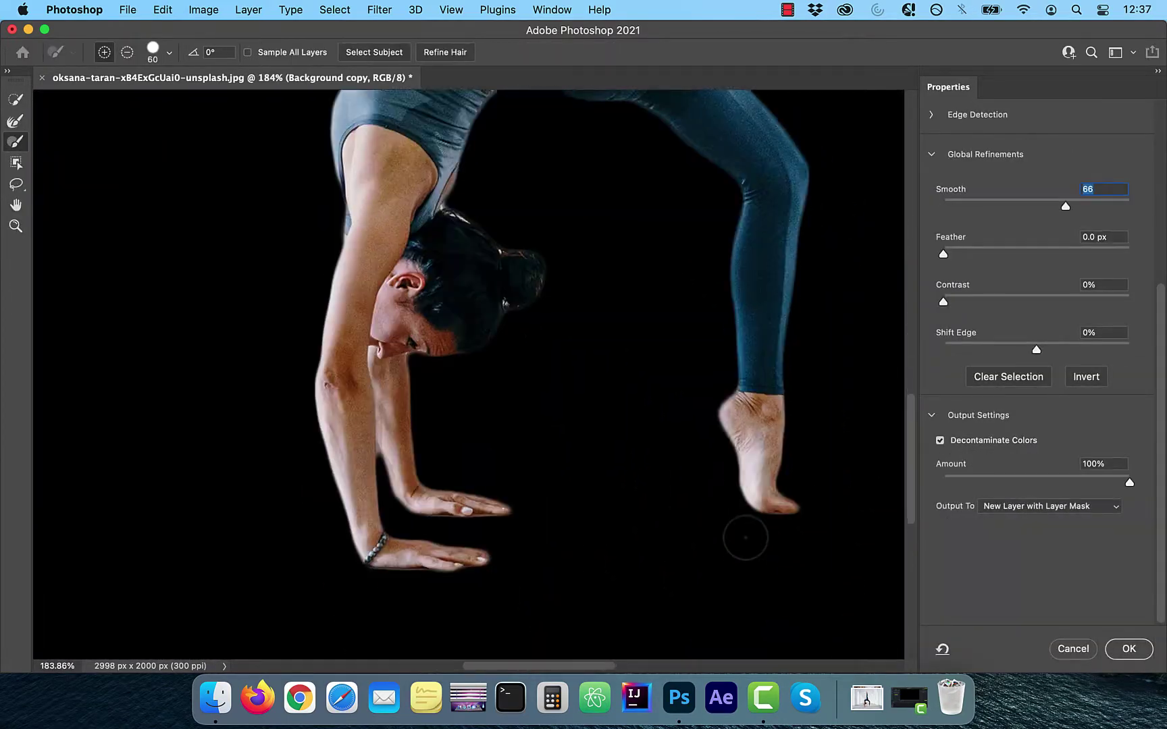
Clean up the mask edge around the gymnast's hair and bun with a smaller brush in Select and Mask.
scroll(490, 295, up, 4)
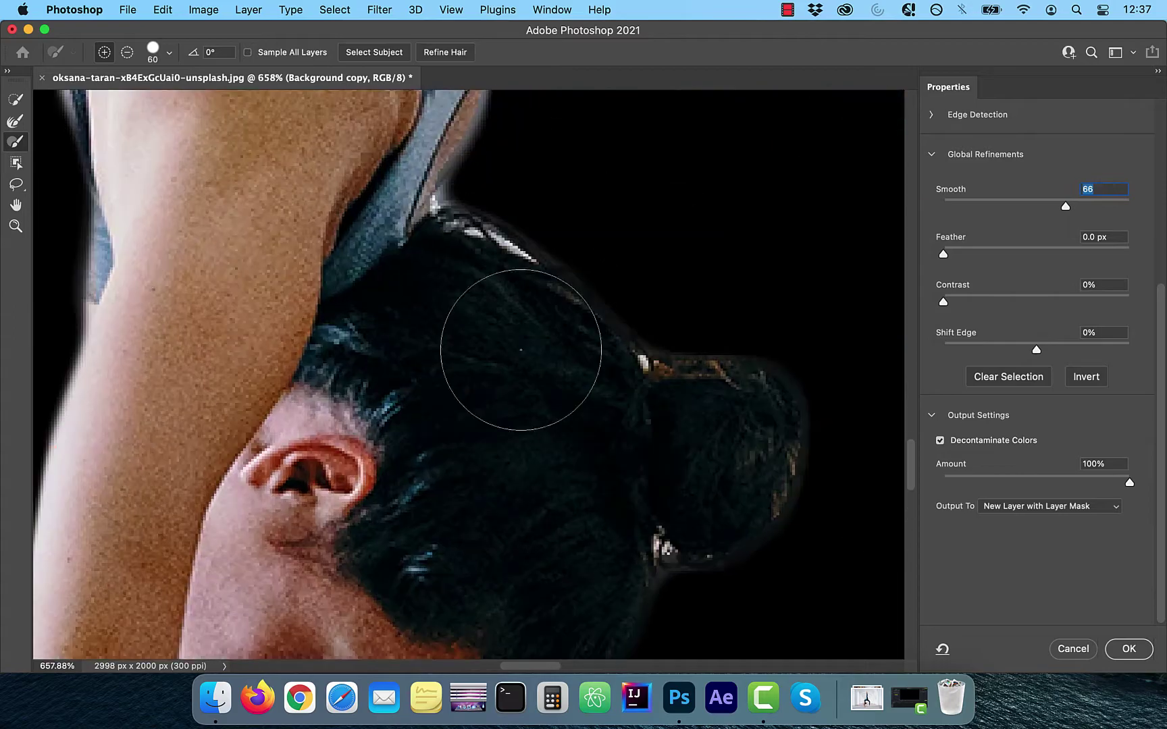
drag(469, 276, 482, 209)
key(bracketleft)
key(bracketleft)
key(bracketleft)
key(bracketleft)
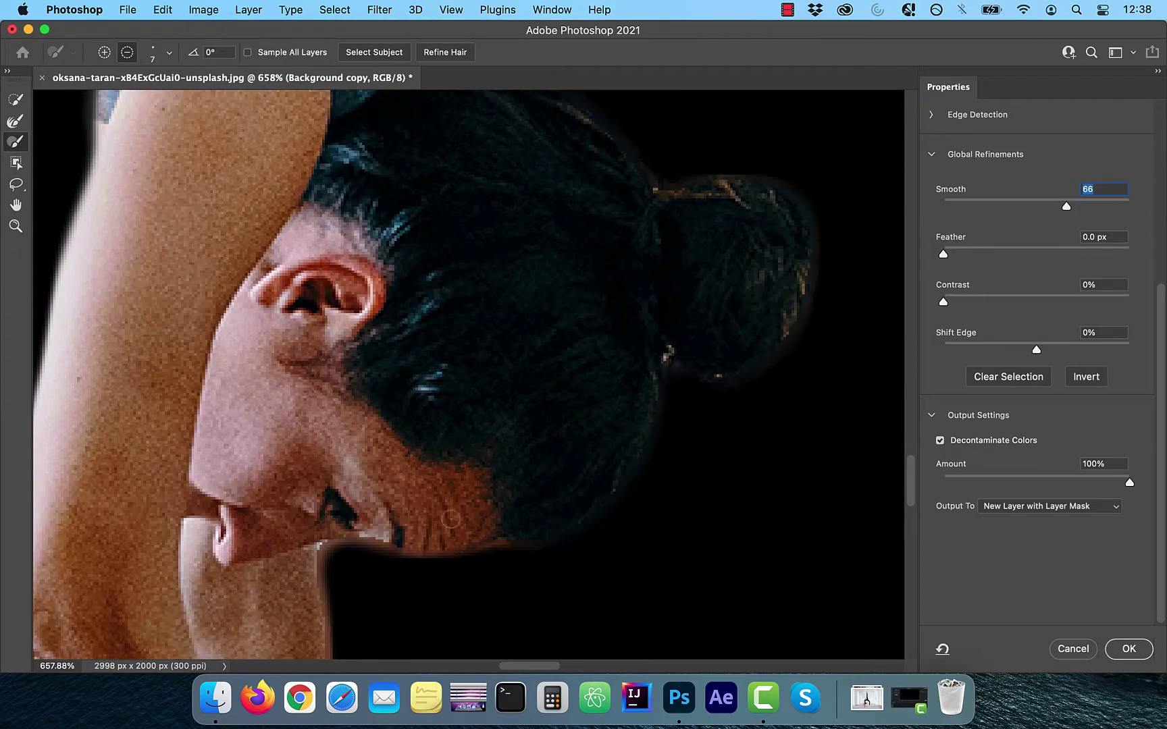
Set the mask preview to Onion Skin and output the gymnast to a new layer with a layer mask.
click(983, 161)
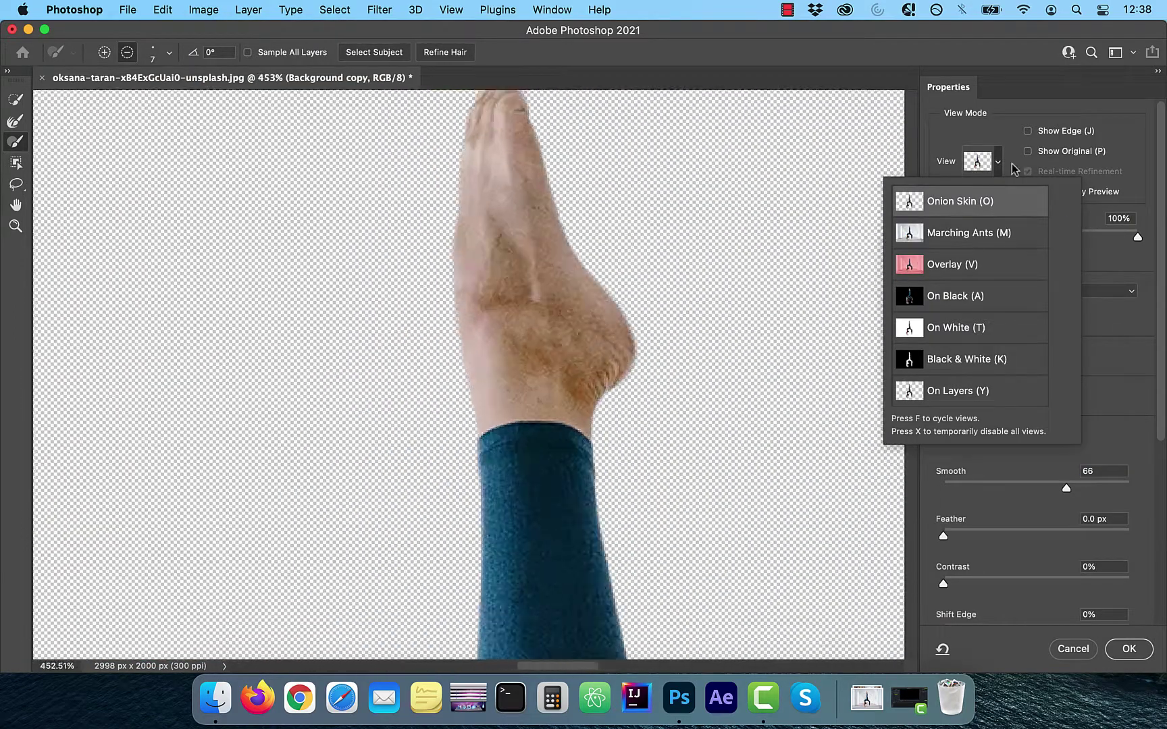
click(984, 198)
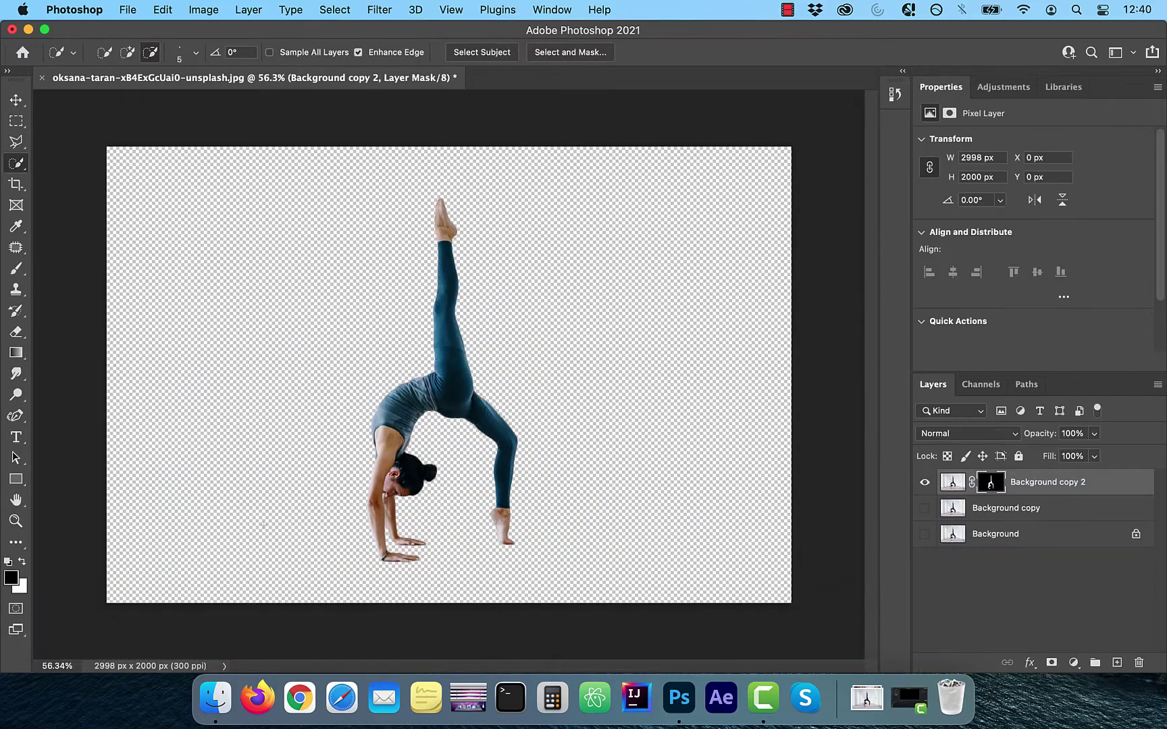
Bring the street-3453557 image into the document as a full-canvas background layer beneath the cut-out gymnast.
click(16, 99)
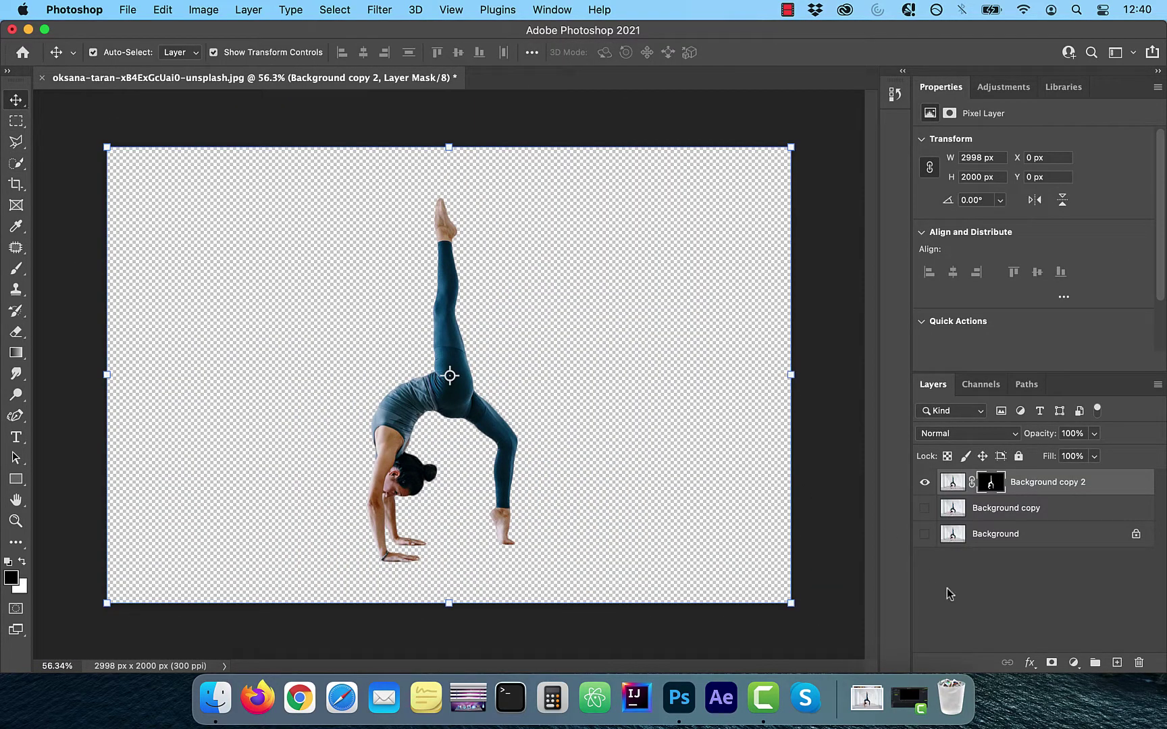
click(867, 696)
drag(884, 576, 310, 443)
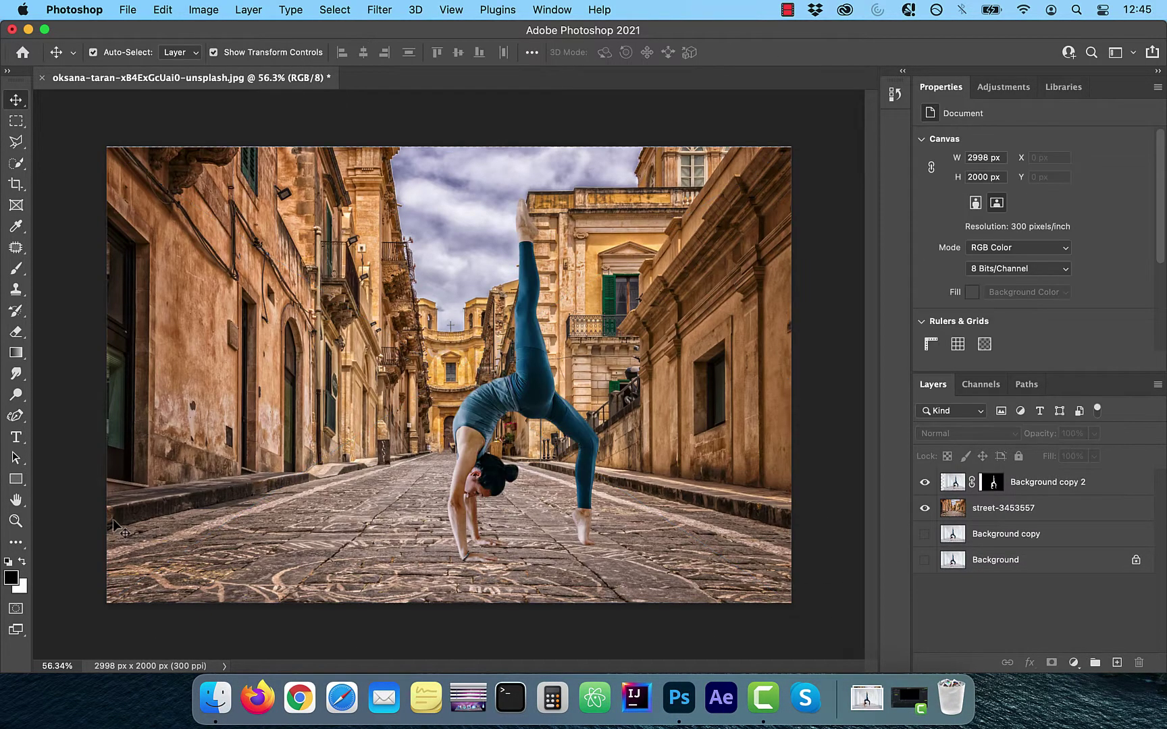
Add the text "JUST BREATHE" in white 72 pt Impact and place it across the buildings, overlapping the gymnast.
click(16, 438)
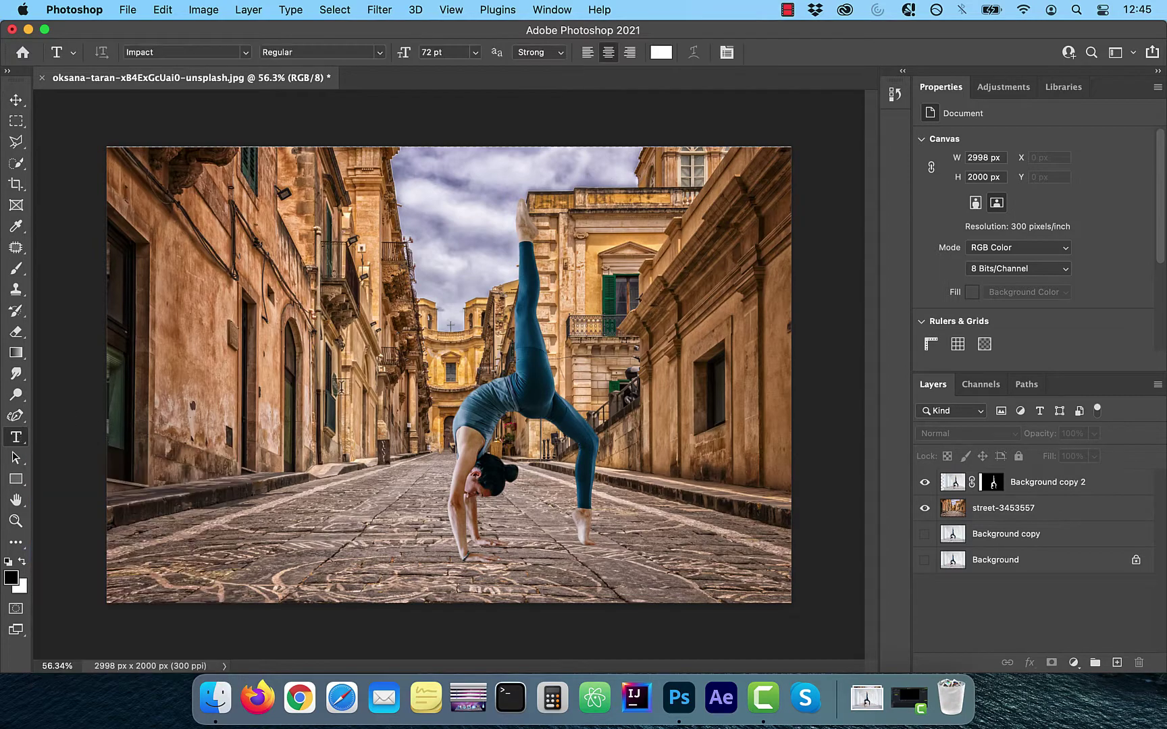
click(322, 398)
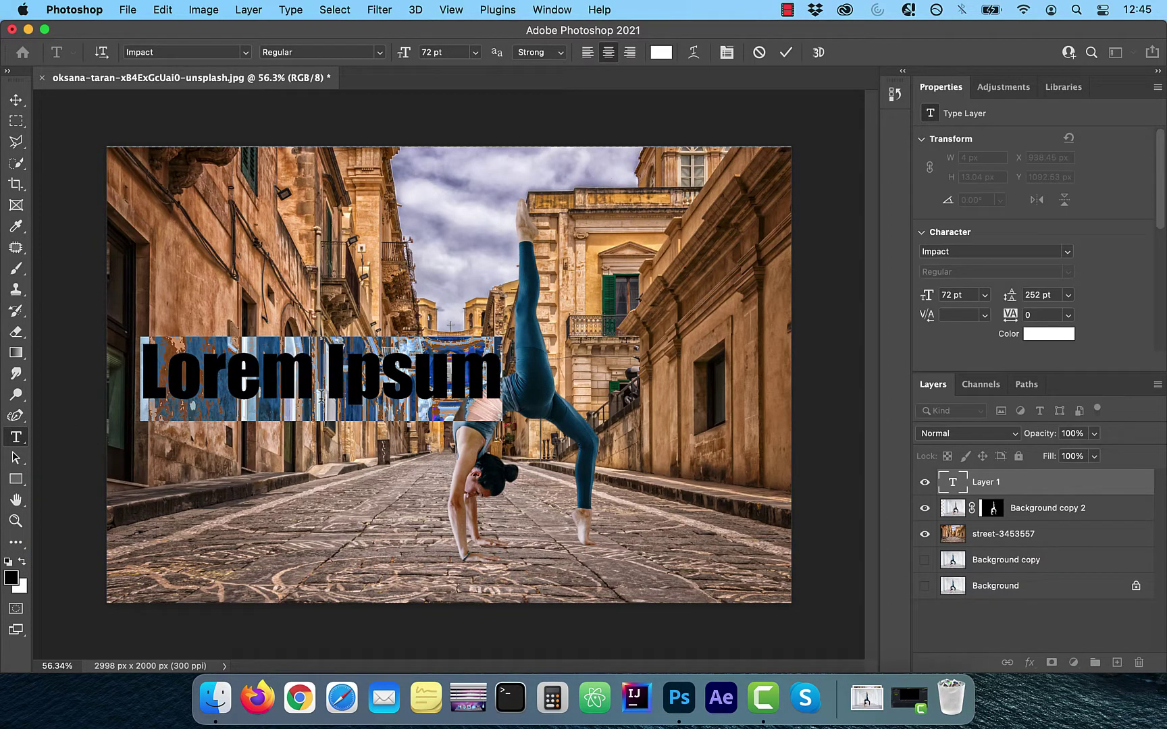
text(JUST)
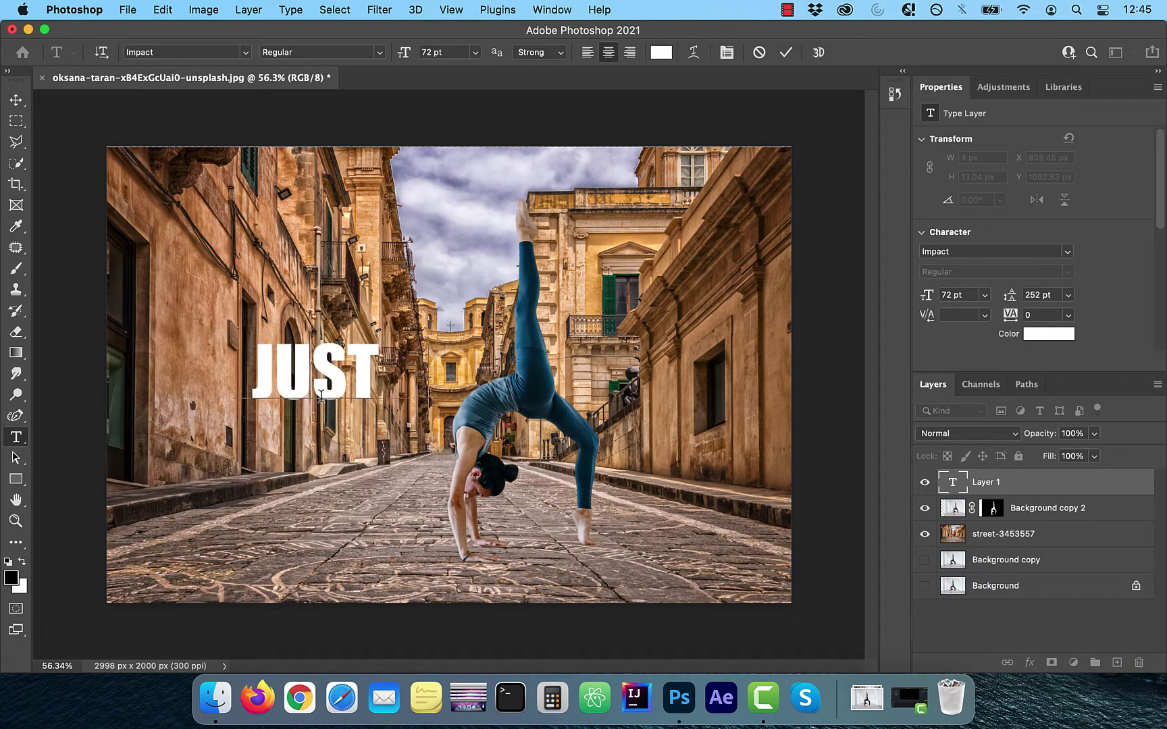
text( BREATHE)
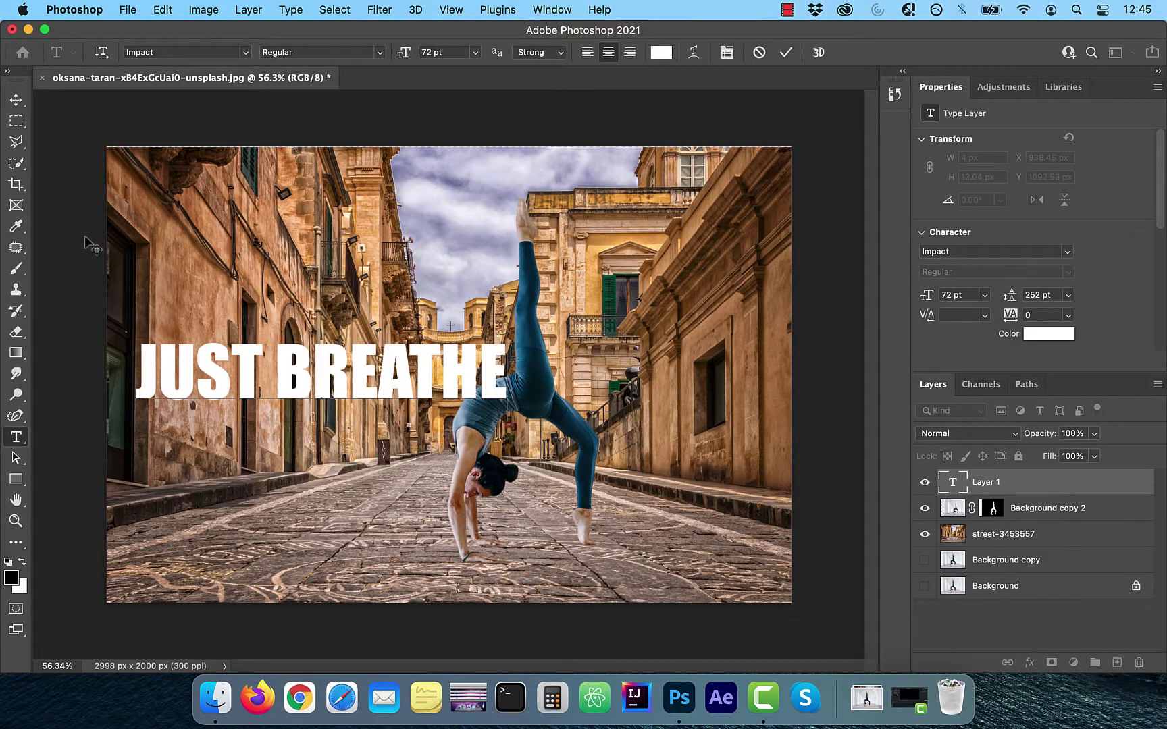
click(16, 99)
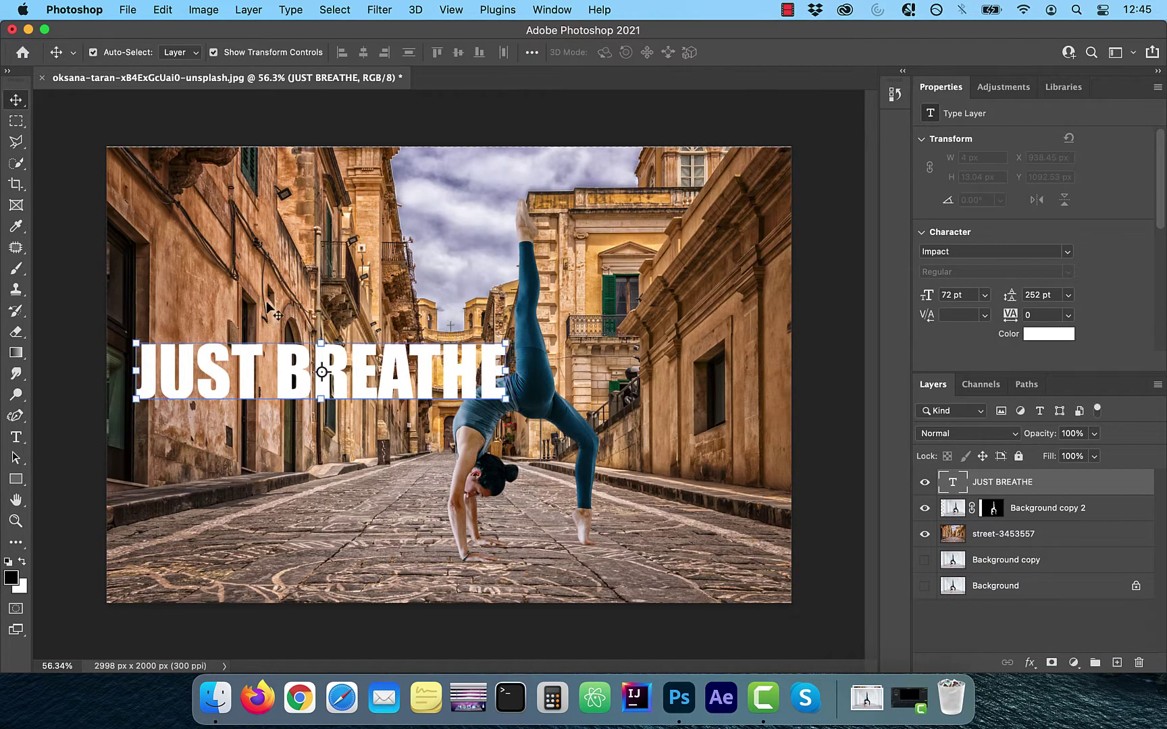
drag(385, 373, 409, 376)
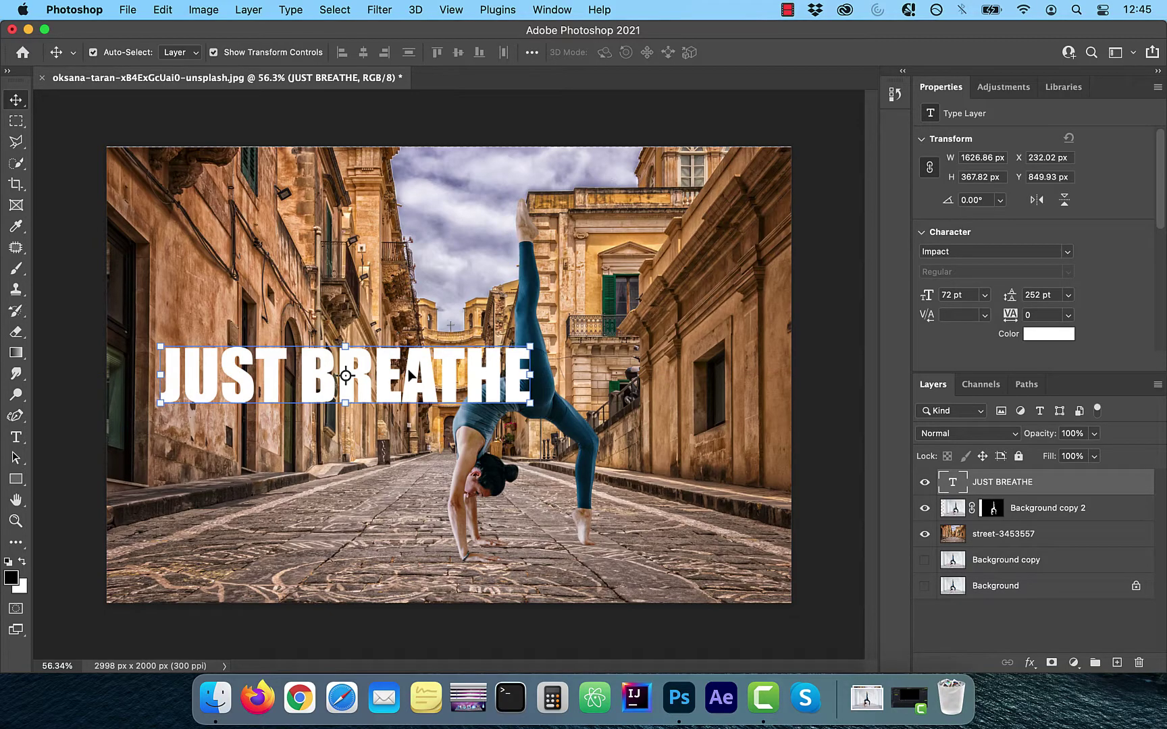
Load the JUST BREATHE lettering as a selection and copy it.
super+click(954, 489)
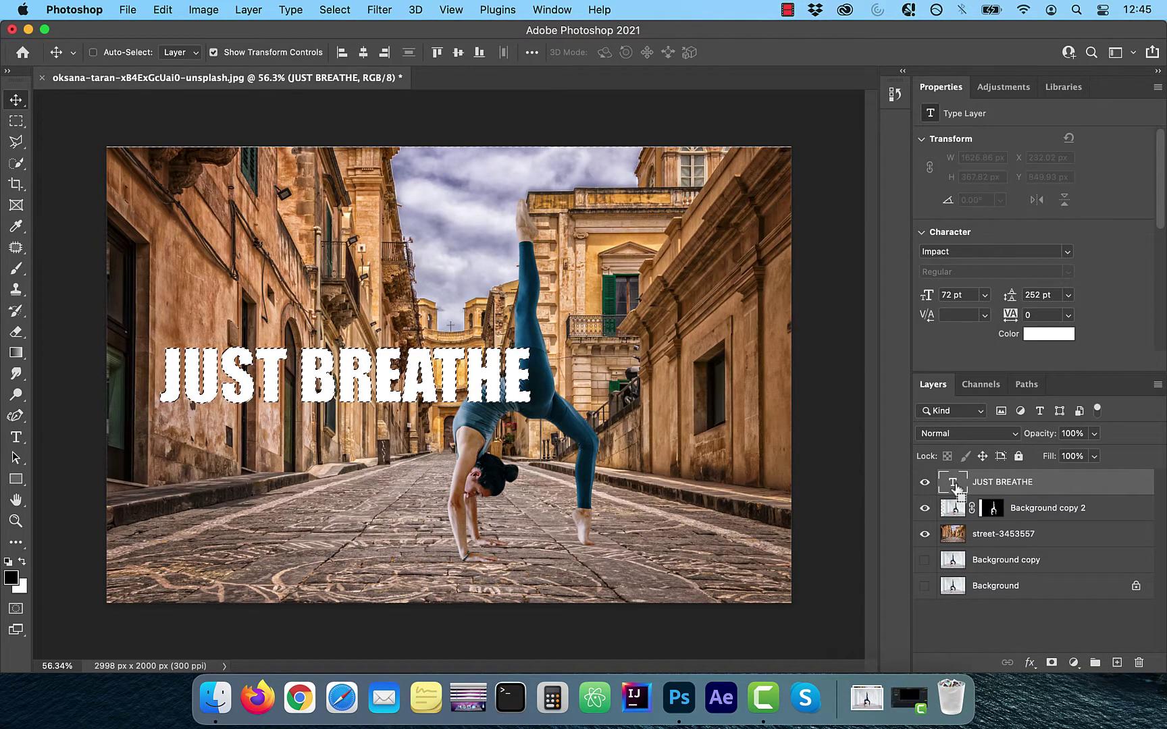
click(163, 11)
click(190, 122)
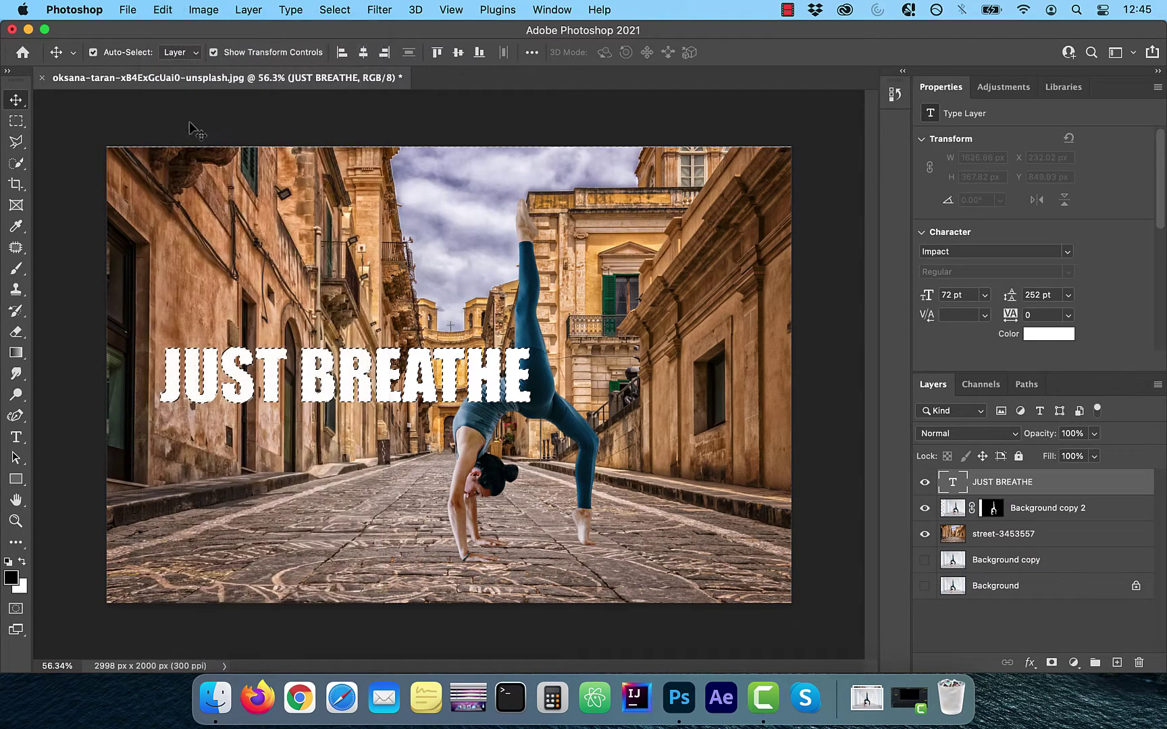
Deselect the lettering and hide the JUST BREATHE text layer.
click(335, 9)
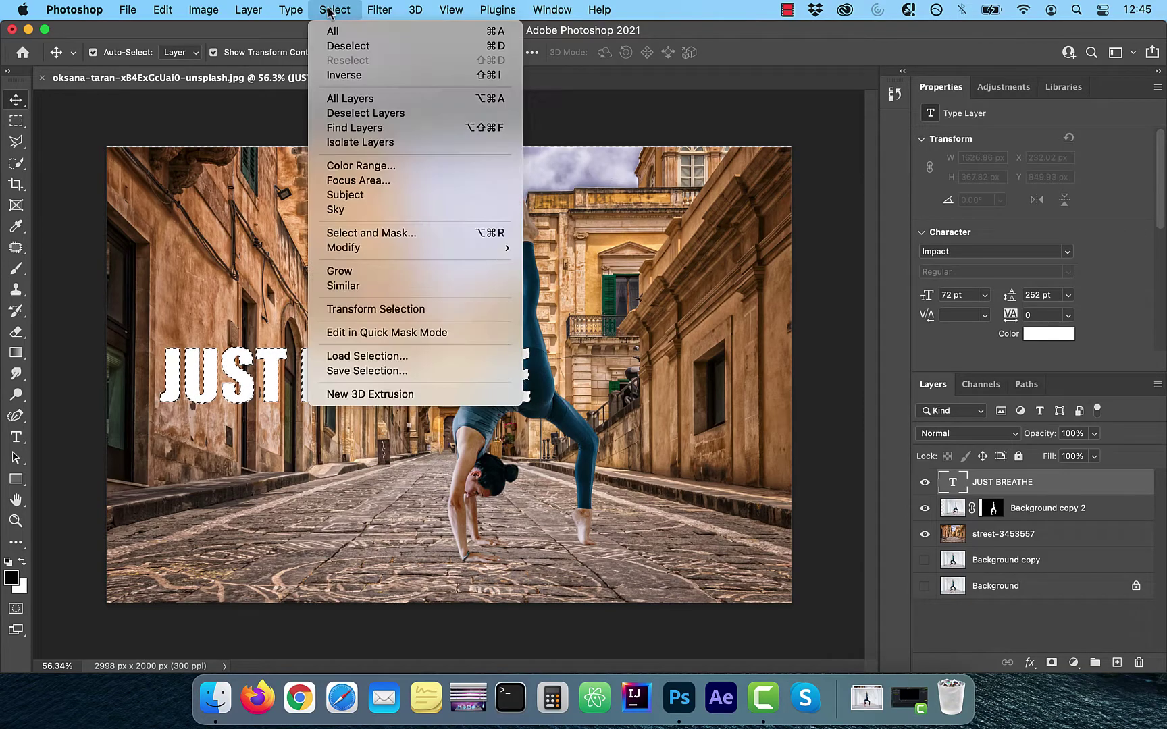
click(358, 46)
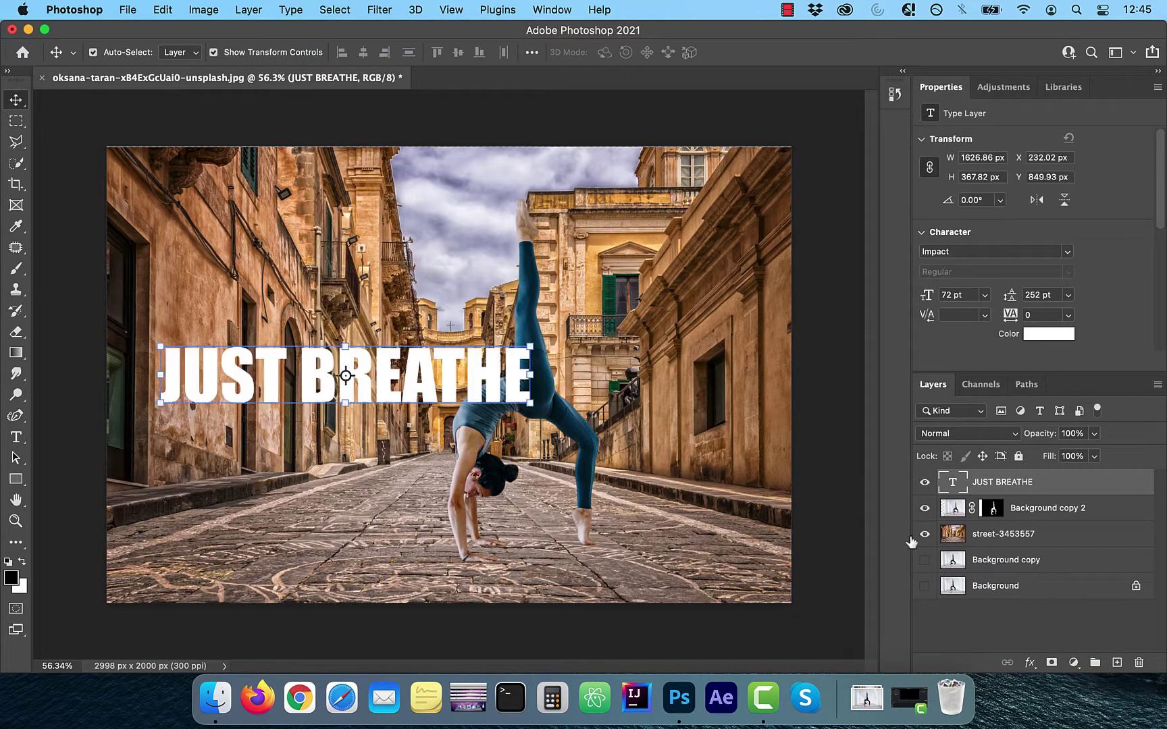
click(924, 482)
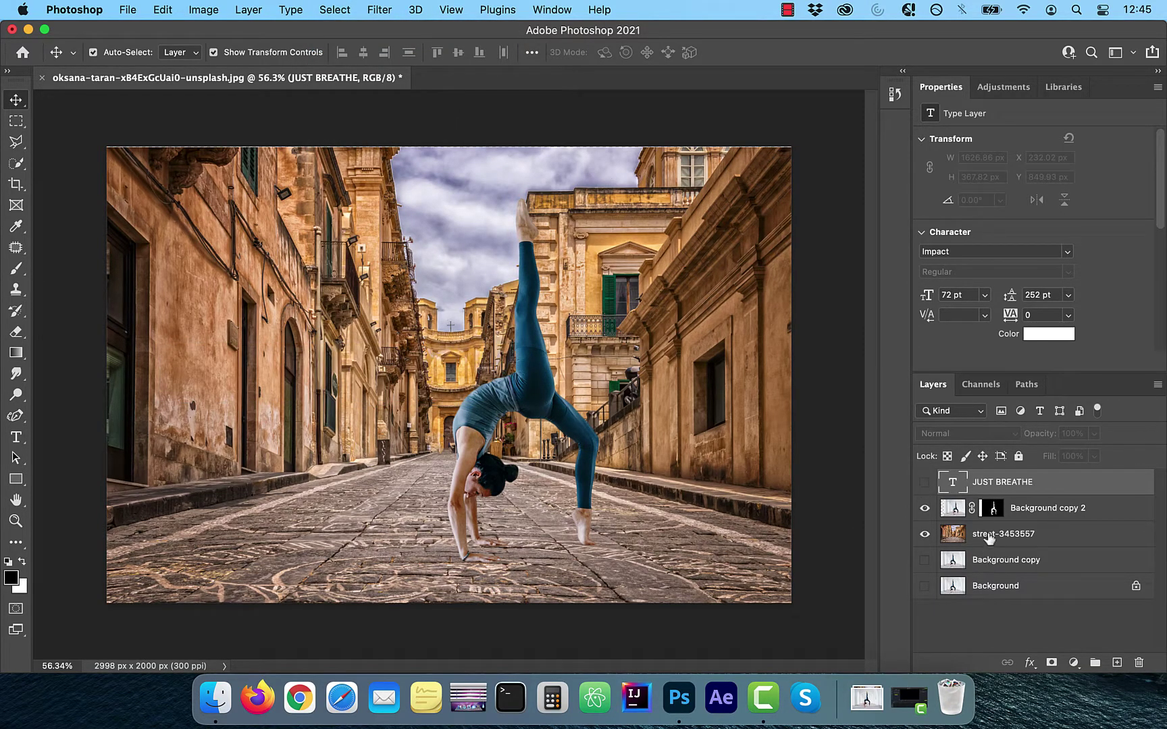
Open Vanishing Point on the street-3453557 layer and define a four-corner perspective plane along the left-hand building wall.
click(989, 535)
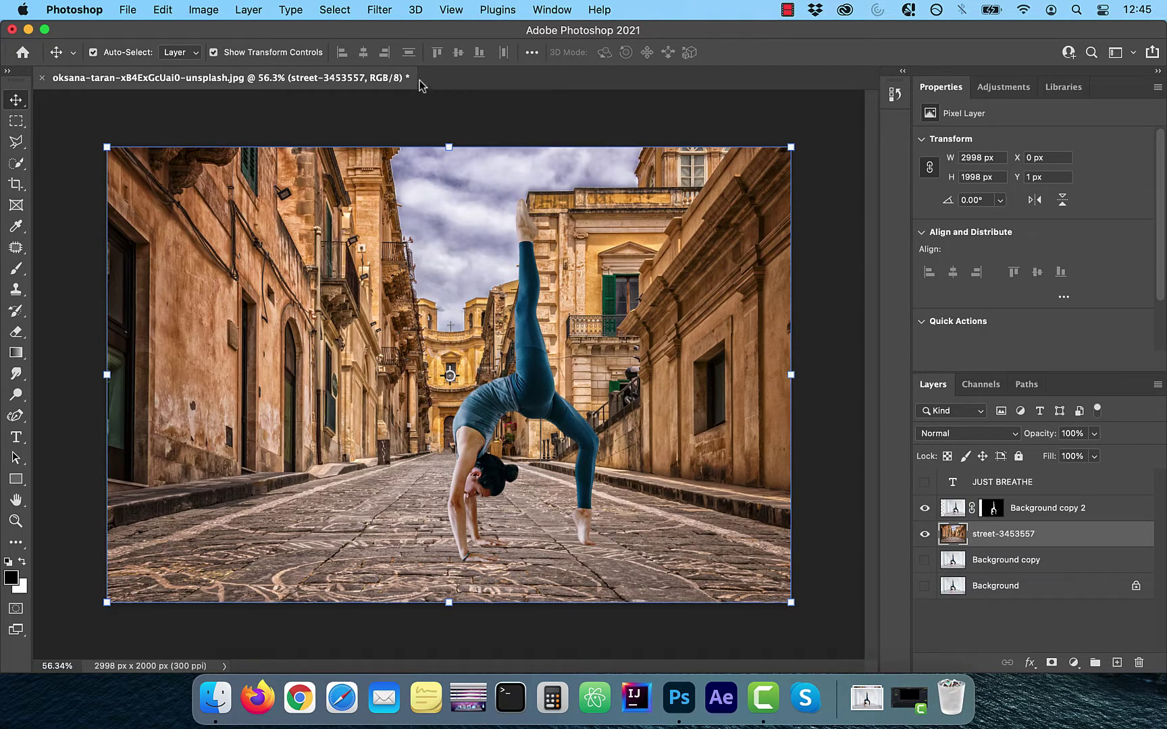
click(380, 10)
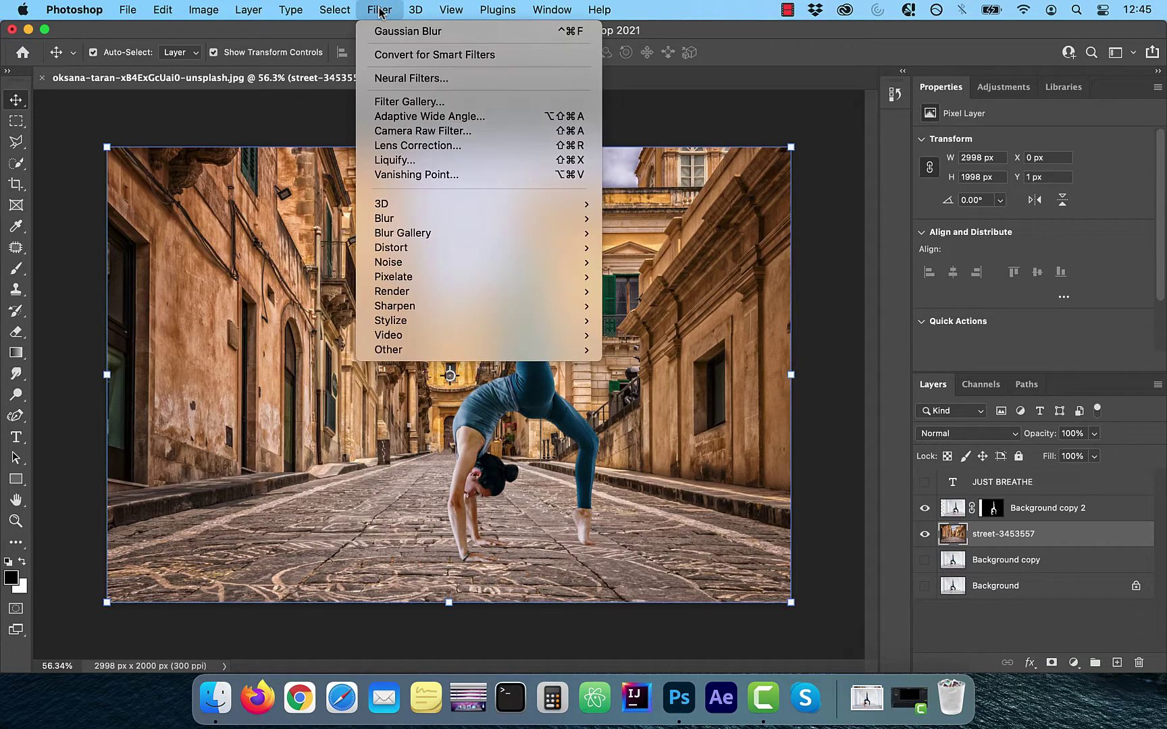
click(433, 174)
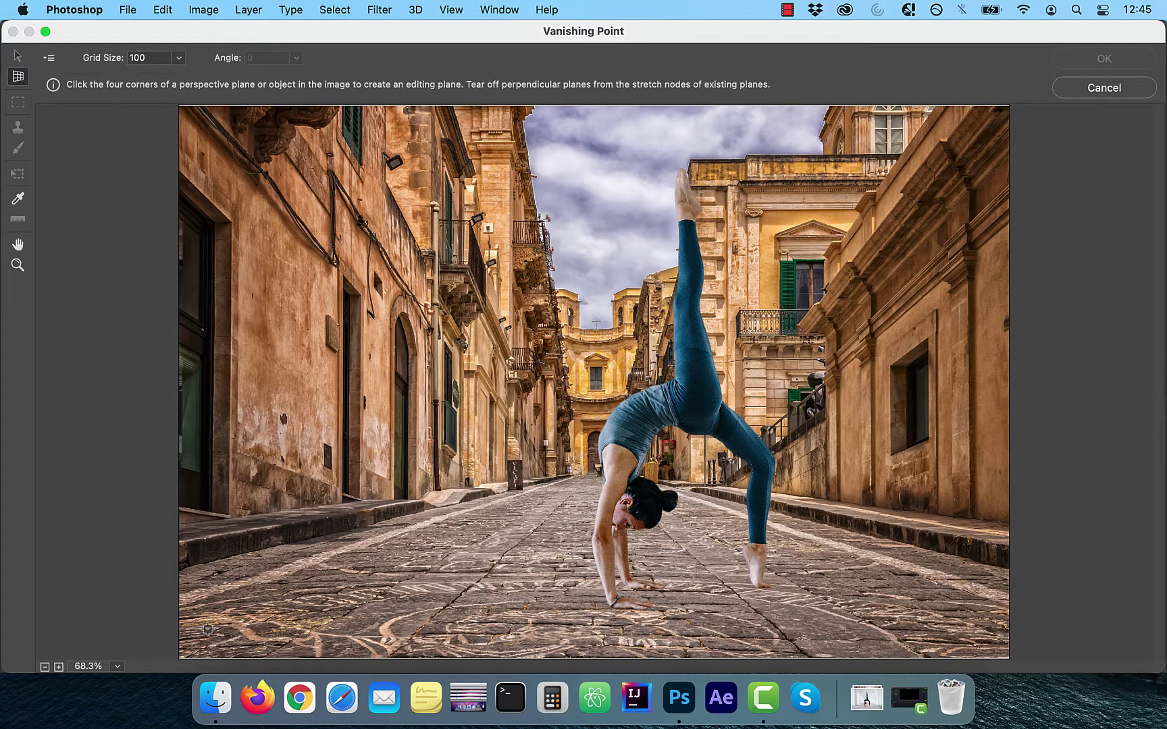
click(232, 613)
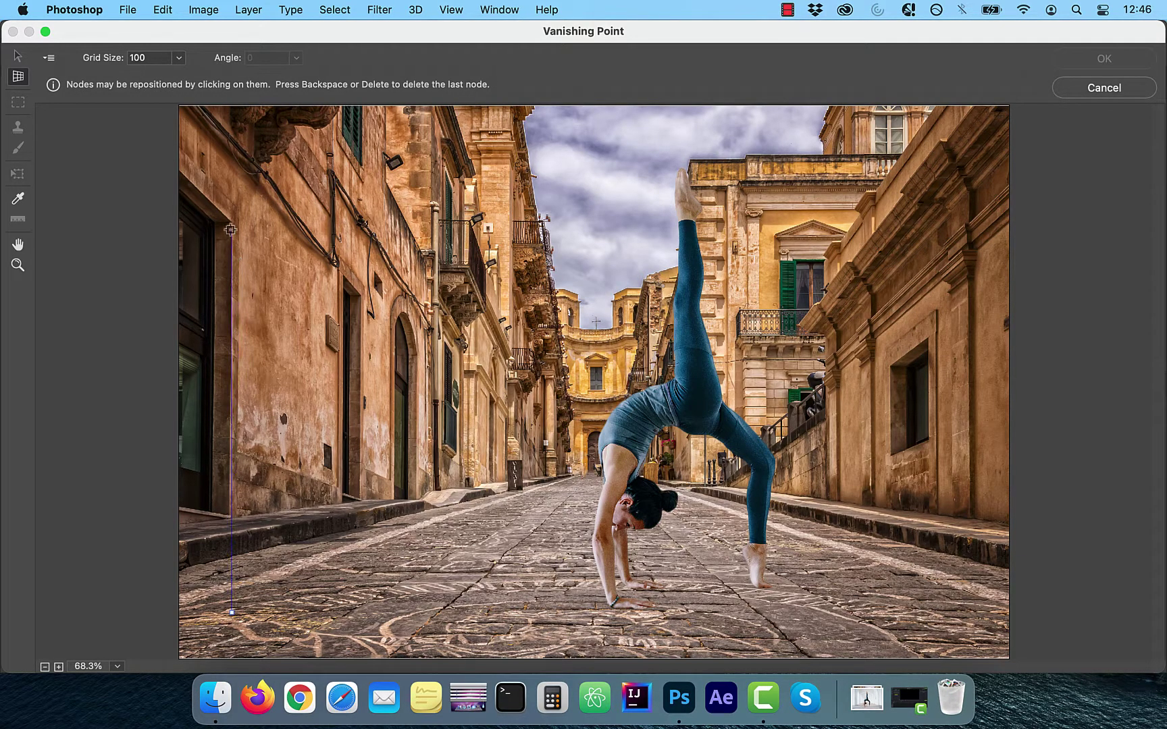
click(237, 176)
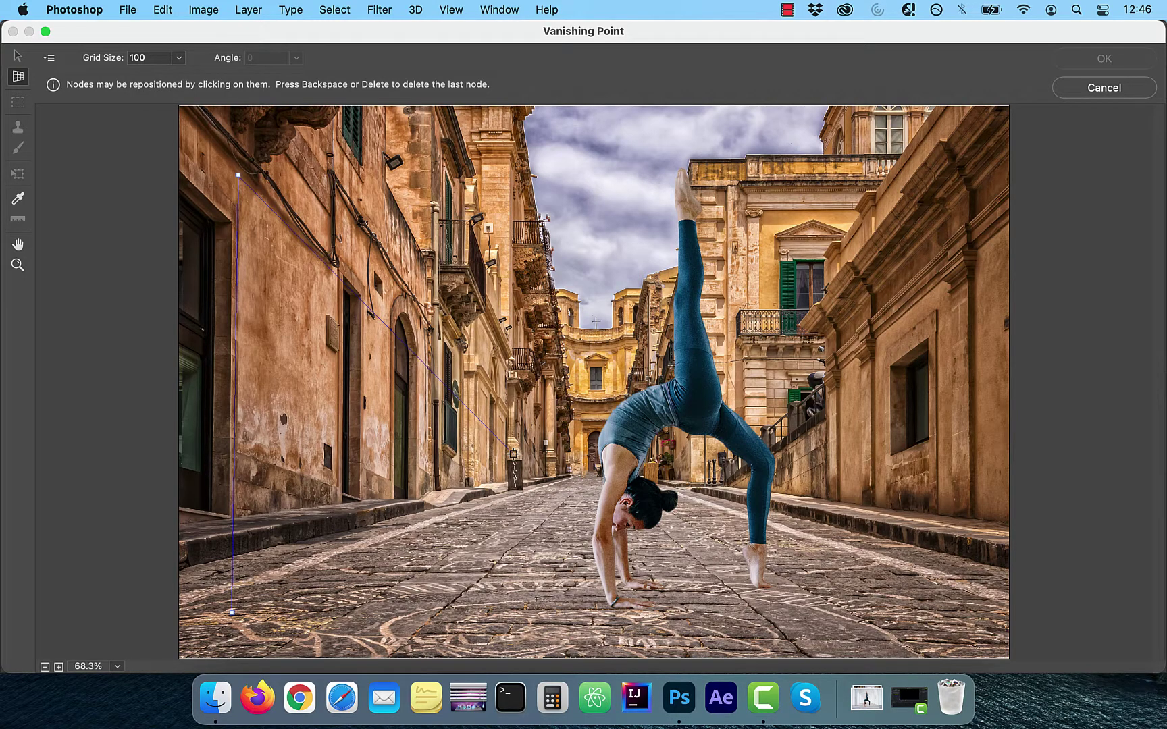
click(513, 454)
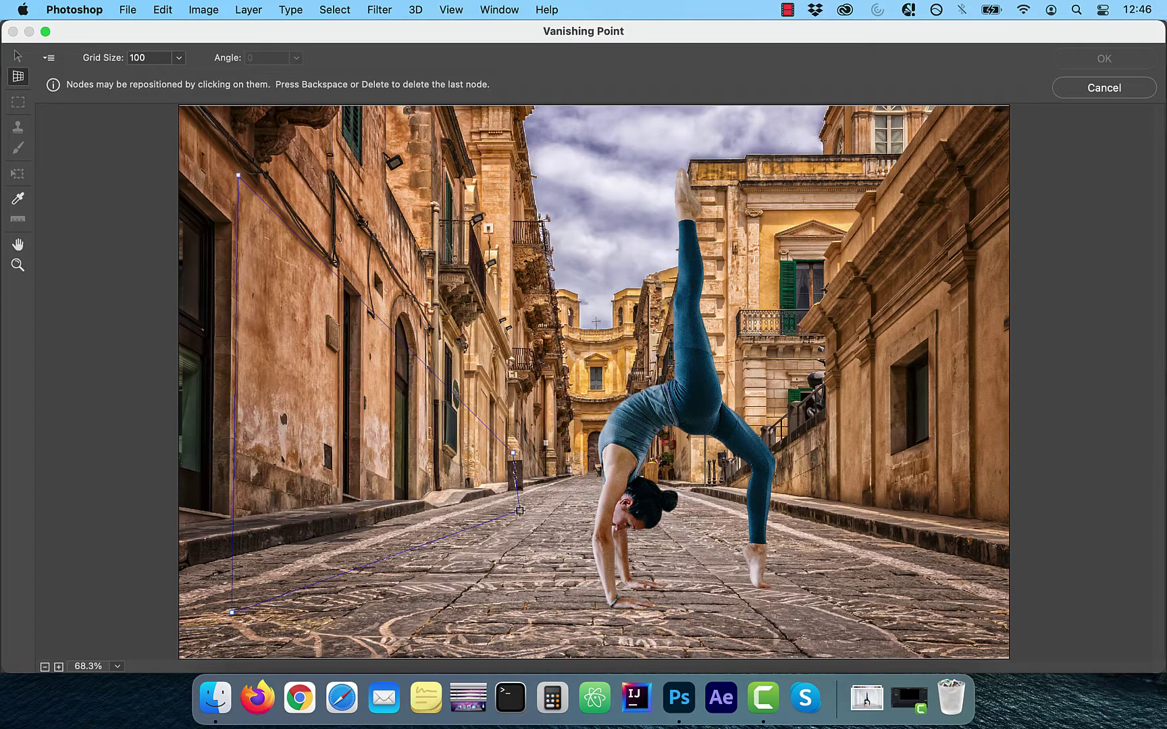
click(516, 512)
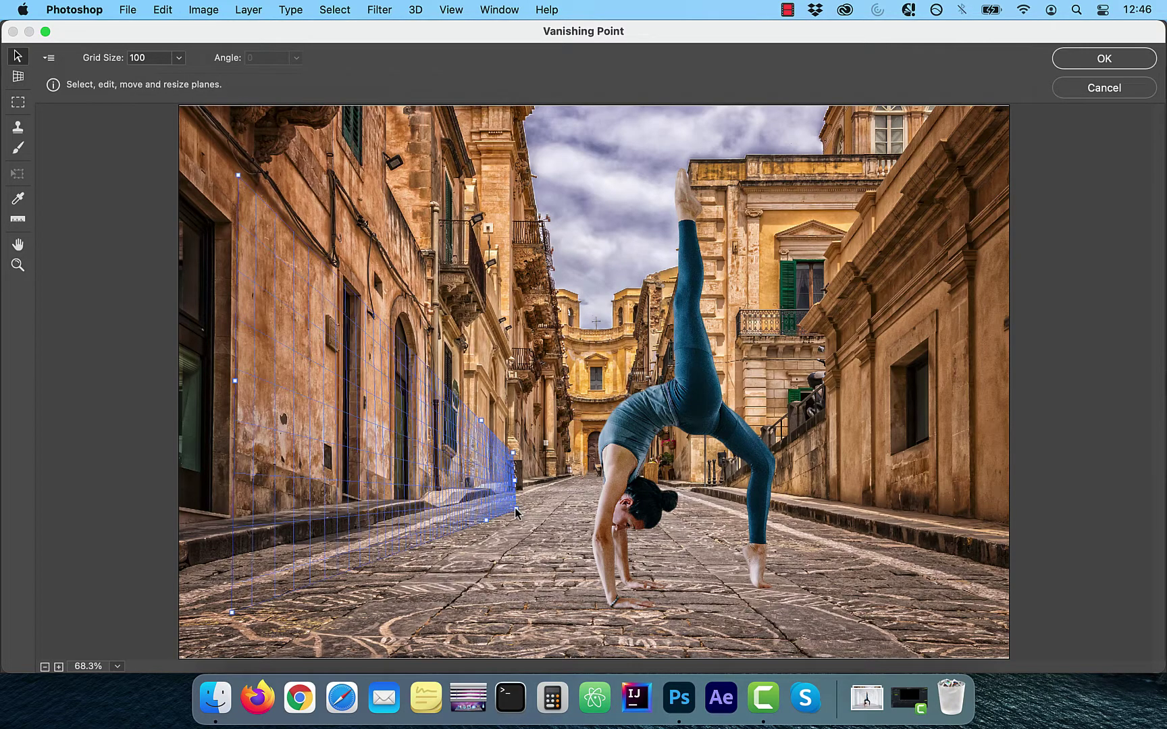
Paste the copied JUST BREATHE lettering and move it into the perspective plane on the wall.
key(alt)
key(super+v)
drag(361, 138, 358, 372)
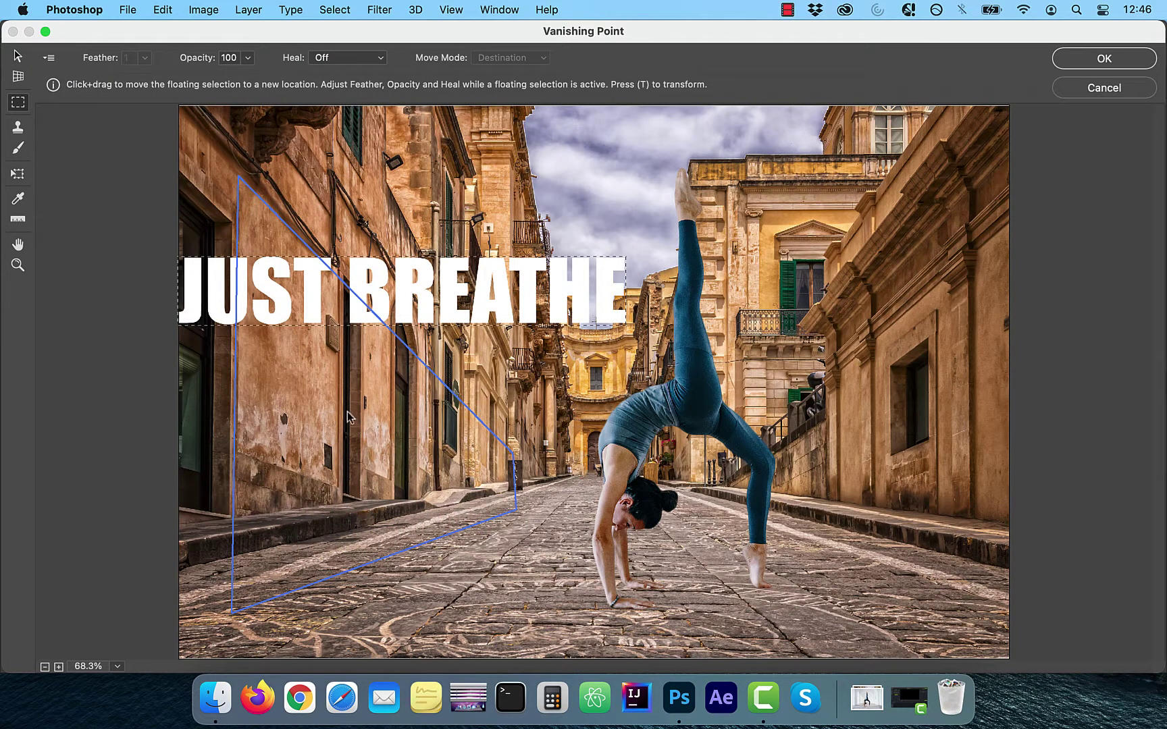
drag(371, 292, 317, 470)
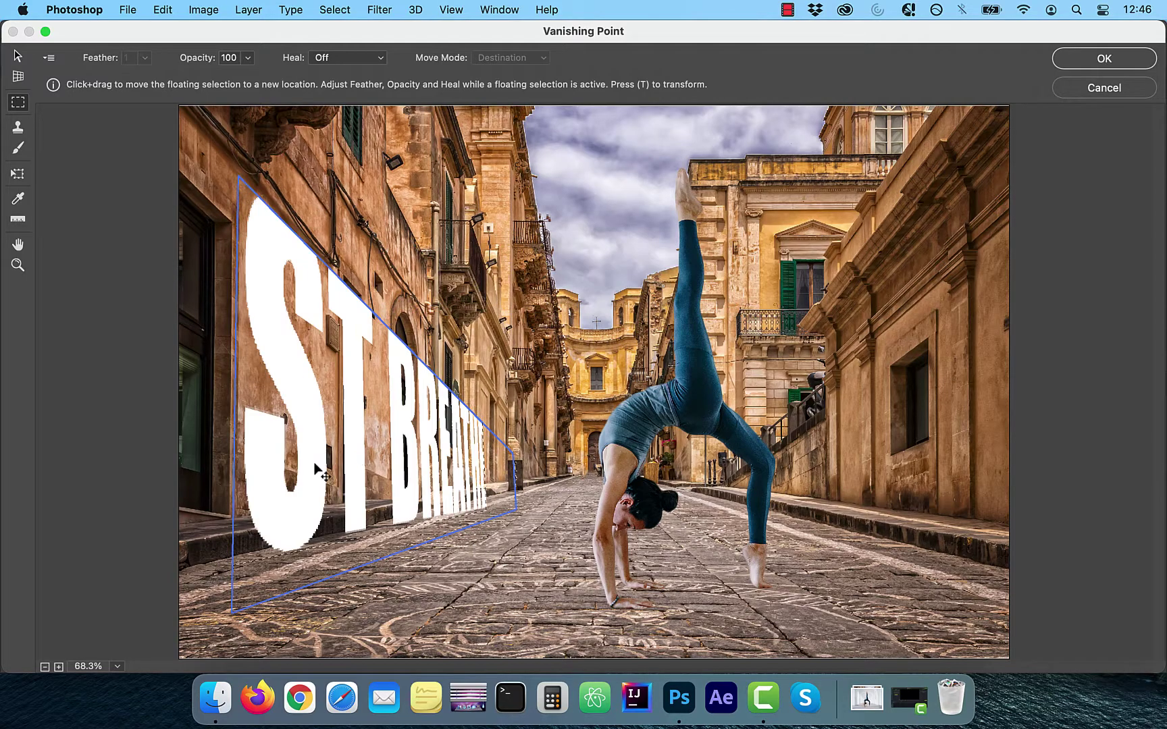
Transform the lettering so all of JUST BREATHE fits tall along the left-hand wall, and apply Vanishing Point.
click(17, 173)
drag(333, 452, 297, 559)
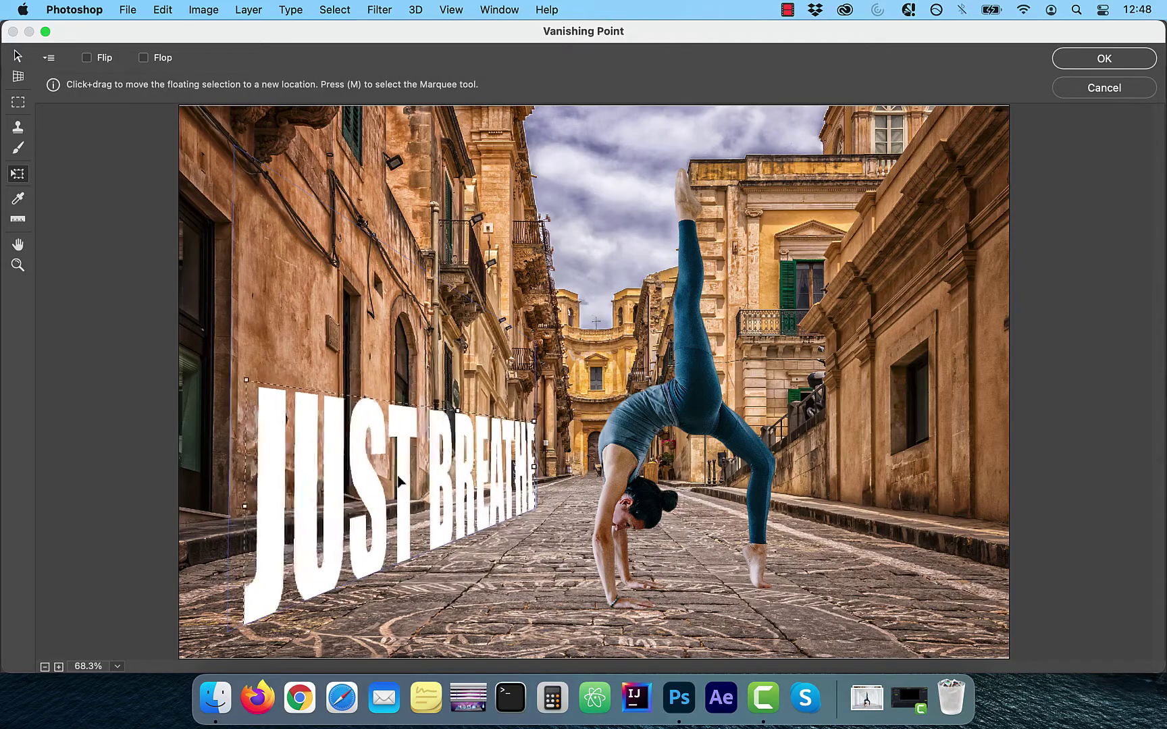
drag(451, 388, 448, 358)
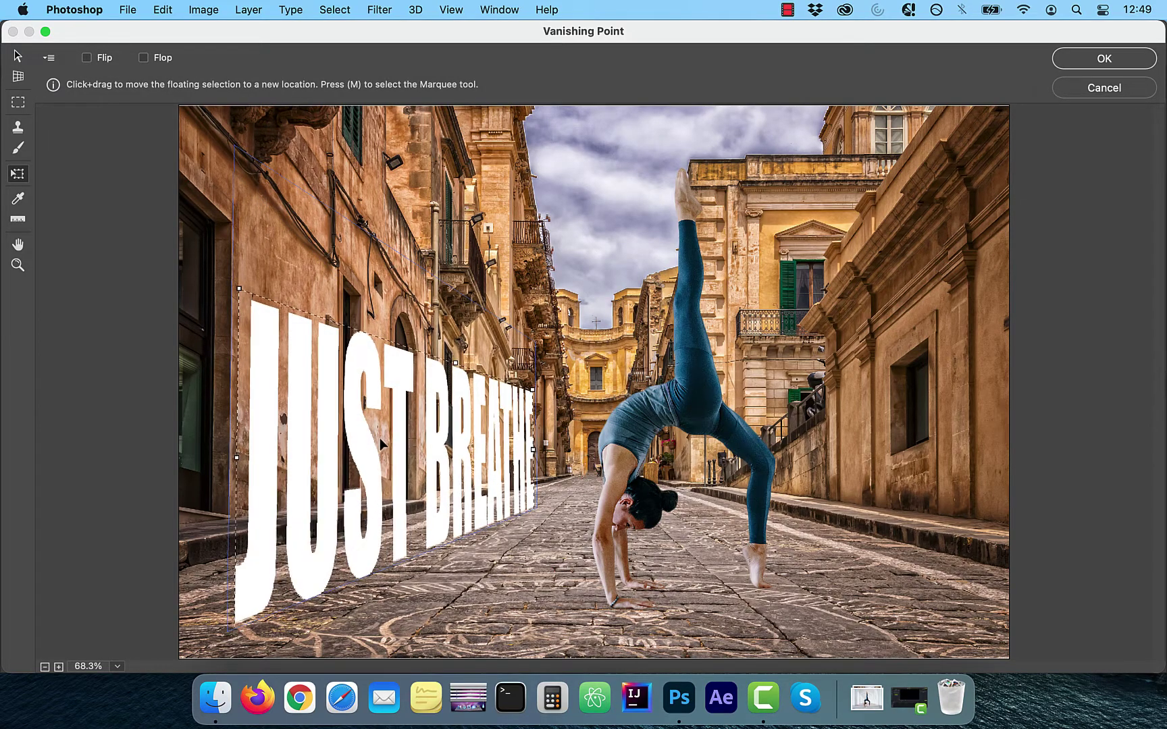
key(Return)
Add a Curves adjustment layer above the gymnast layer Background copy 2 and clip it to that layer.
click(1003, 87)
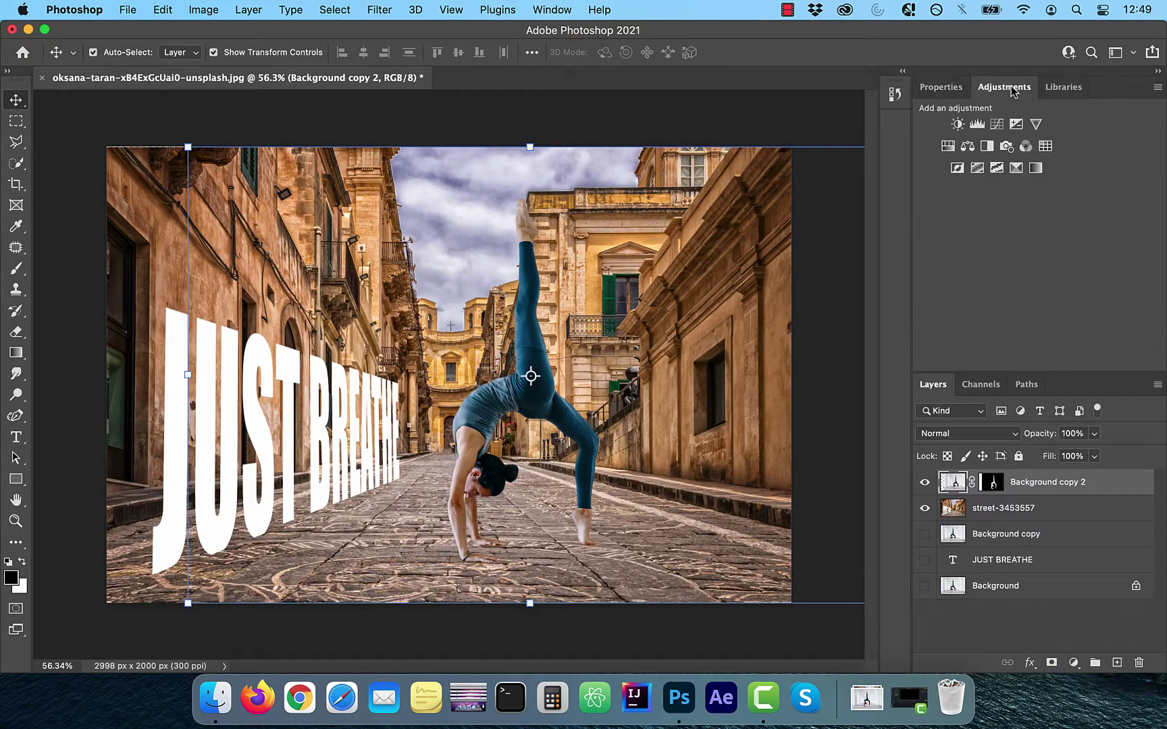
click(1005, 123)
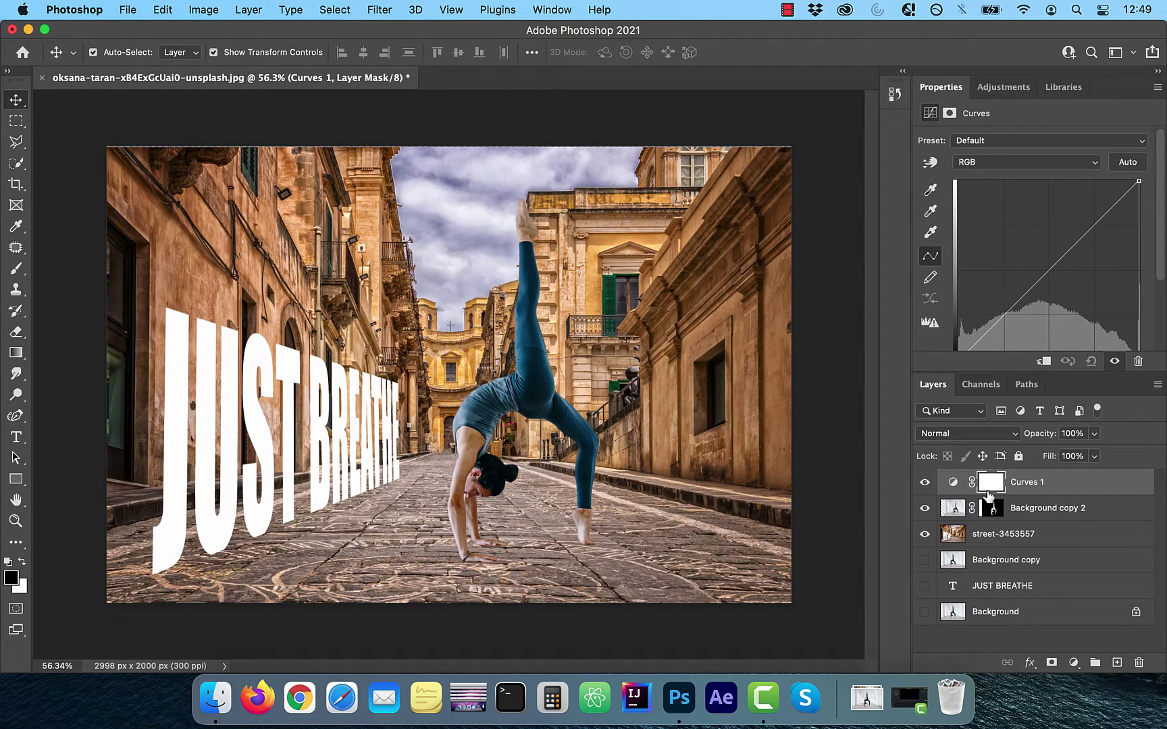
click(953, 482)
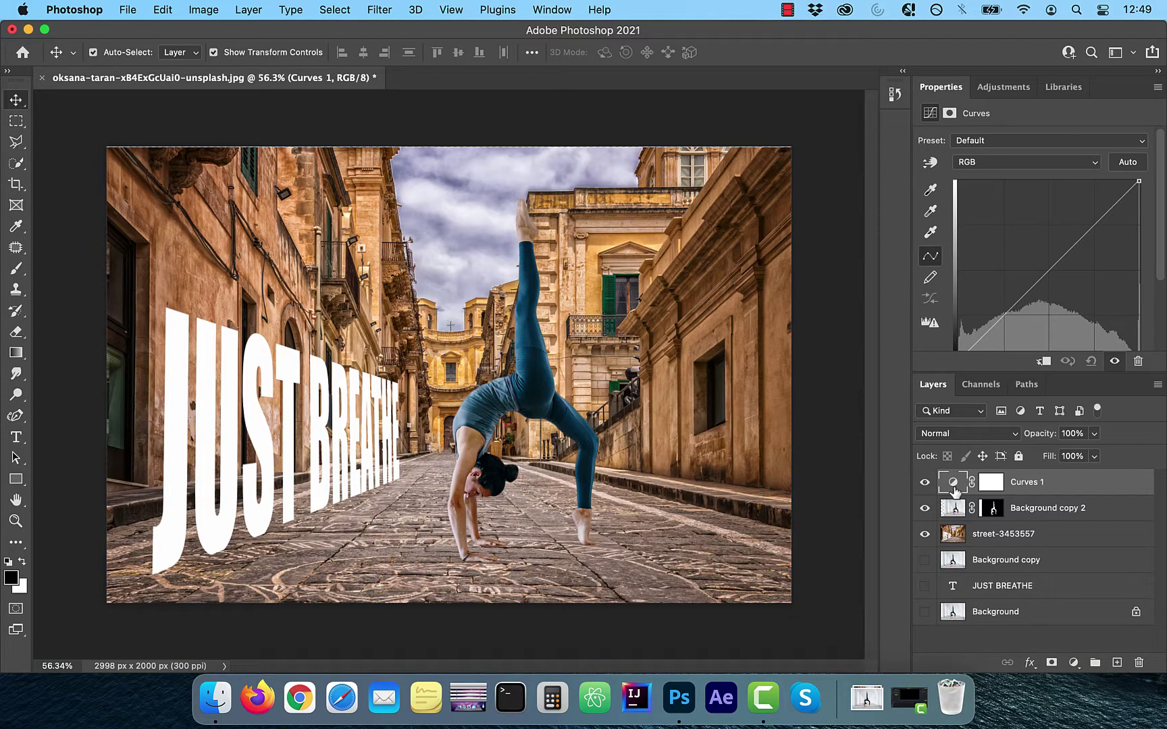
click(1044, 365)
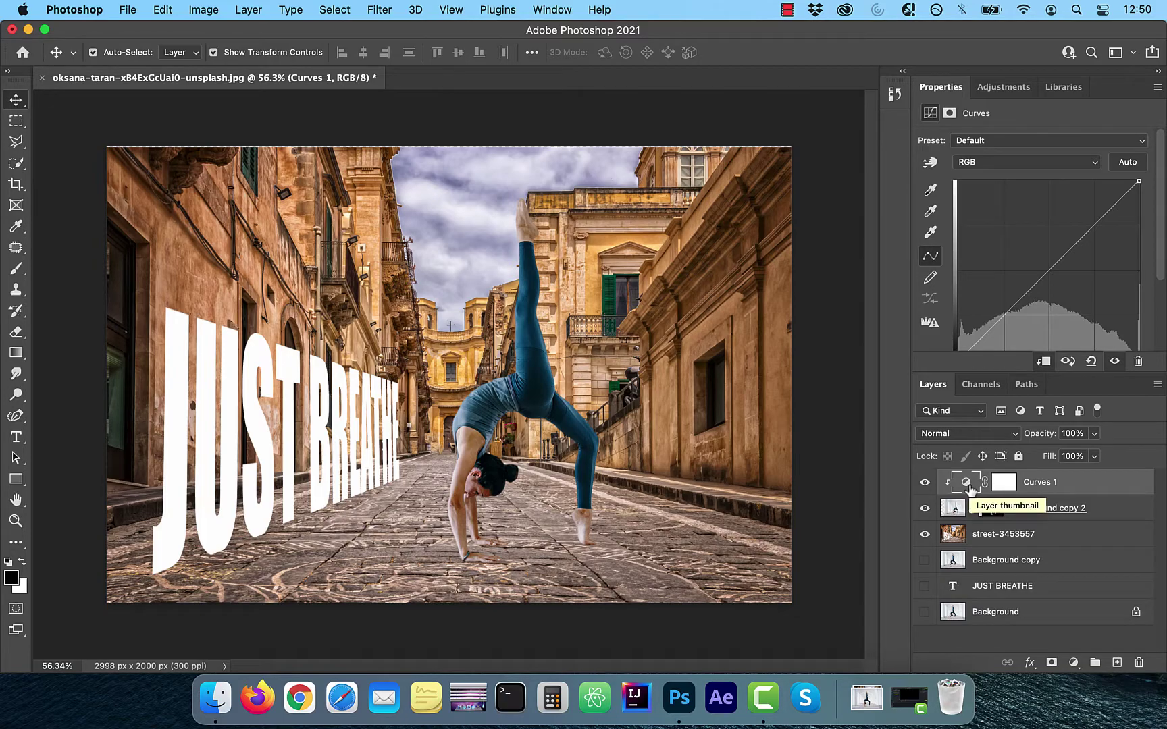
Set the Curves auto colour correction to Find Dark & Light Colors and sample the Shadows target from the dark window in the right-hand building.
alt+click(1128, 162)
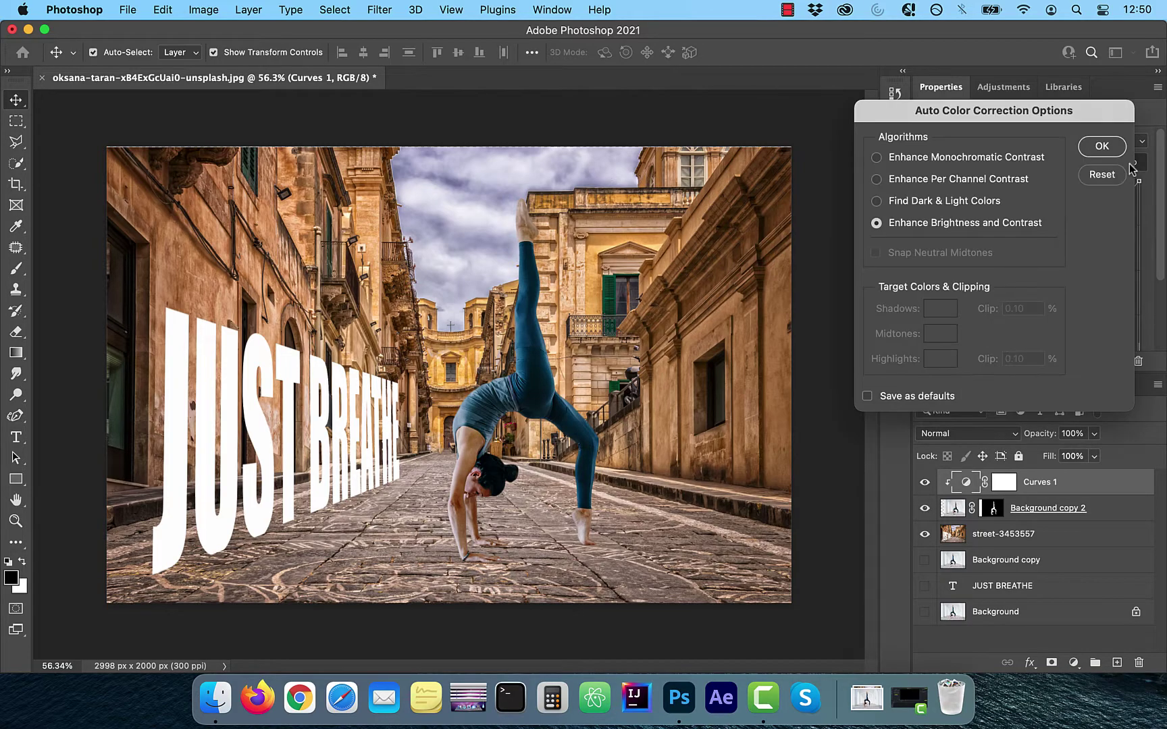
click(877, 202)
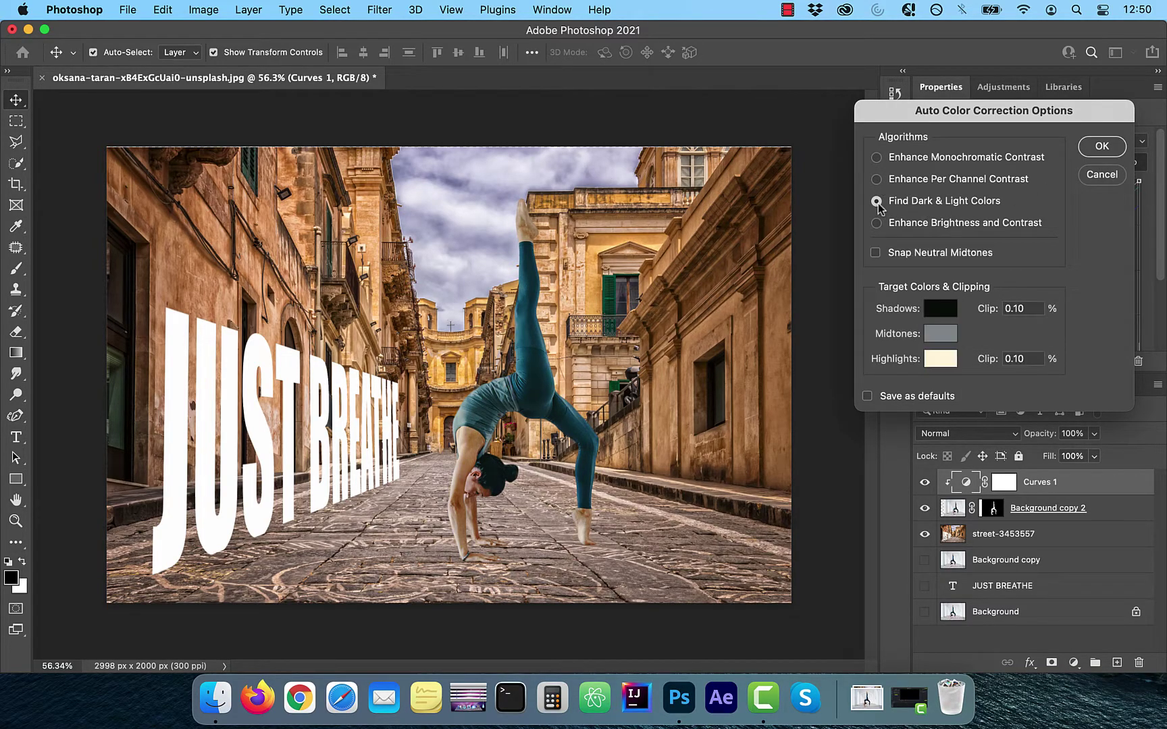
click(937, 310)
click(710, 389)
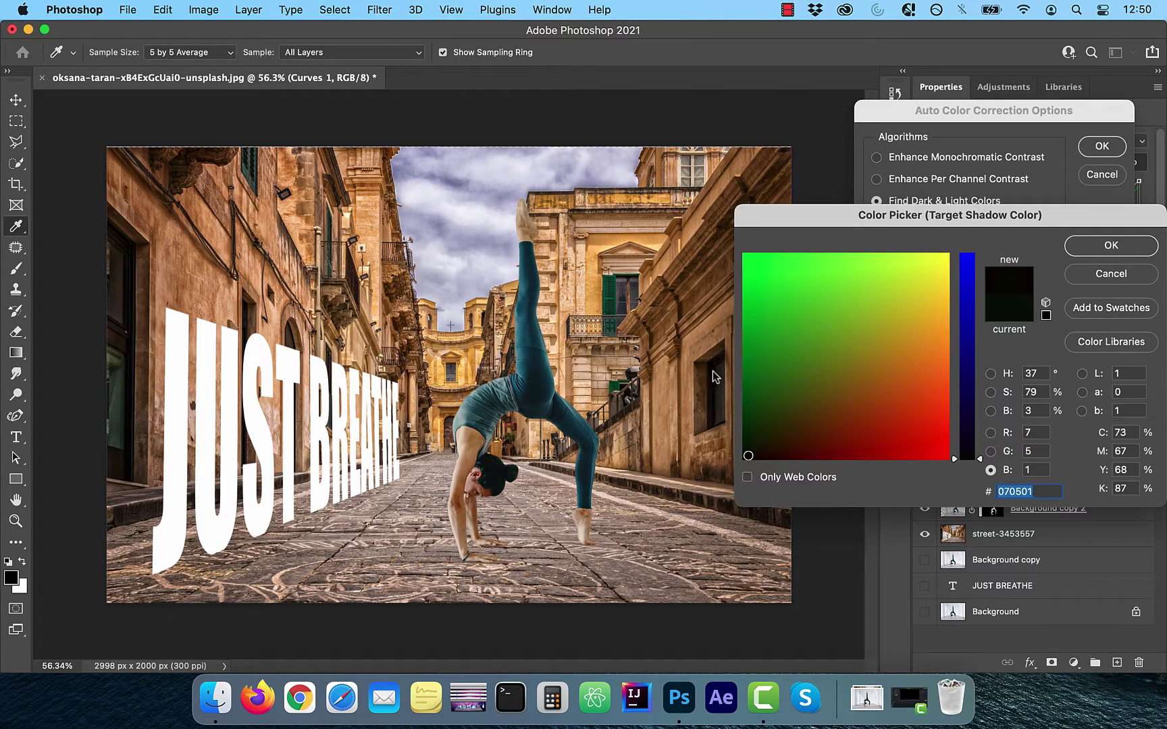
click(715, 372)
click(716, 373)
click(1112, 246)
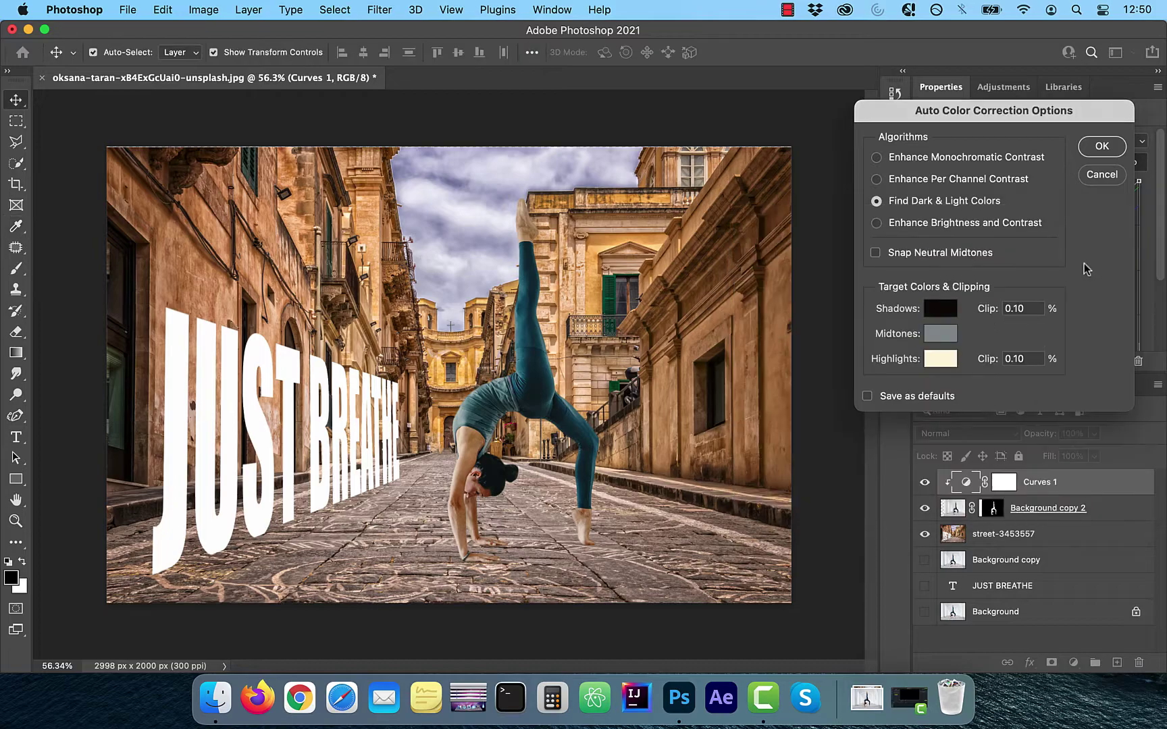
Set the Highlights target colour by sampling the bright sunlit facade beside the gymnast's raised leg.
click(939, 498)
click(580, 257)
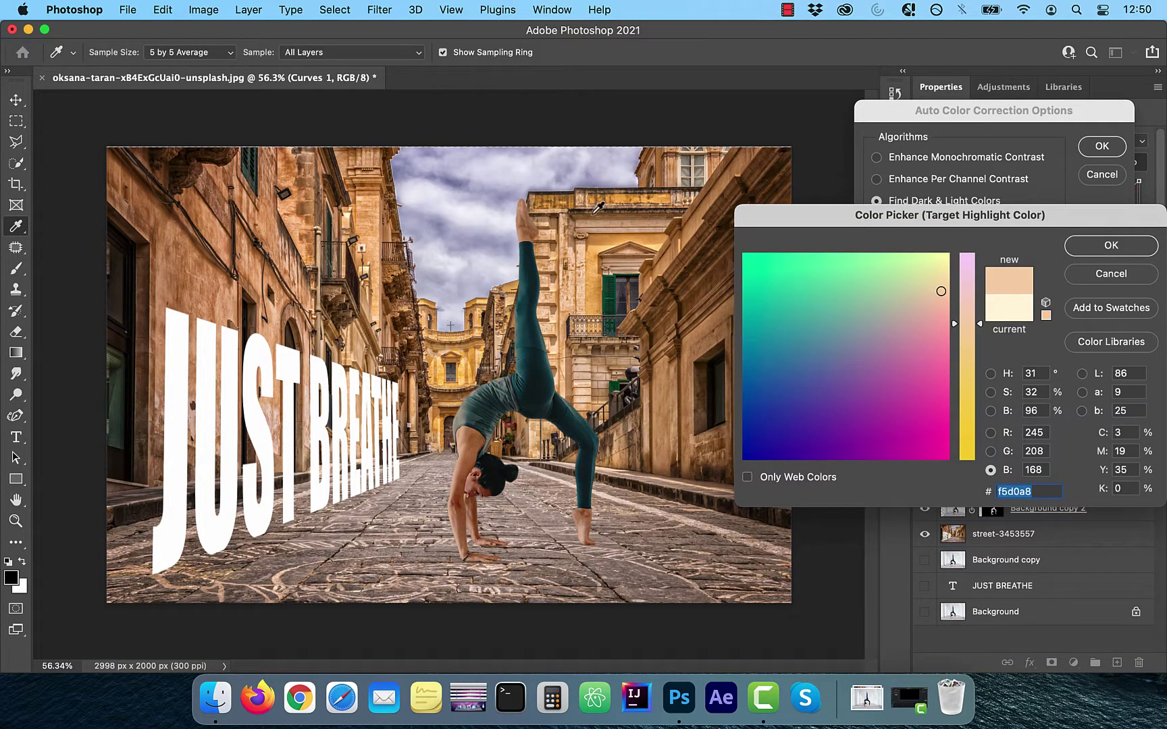
click(598, 207)
click(592, 245)
click(591, 255)
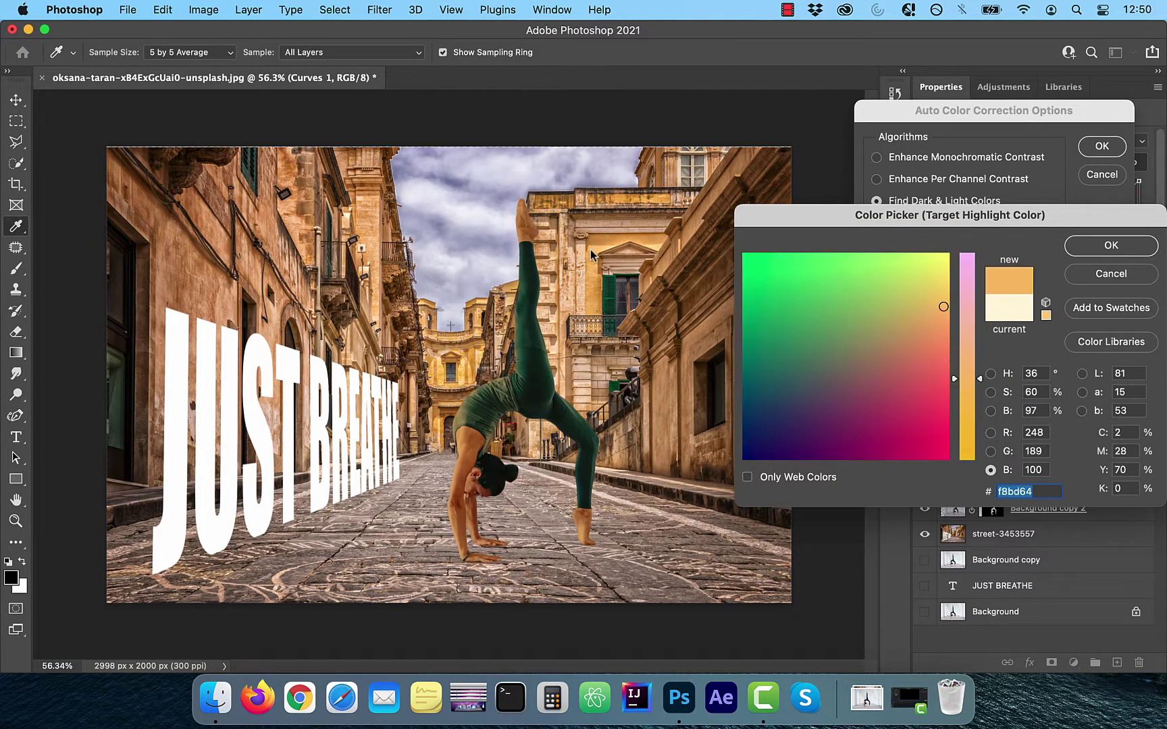
click(588, 345)
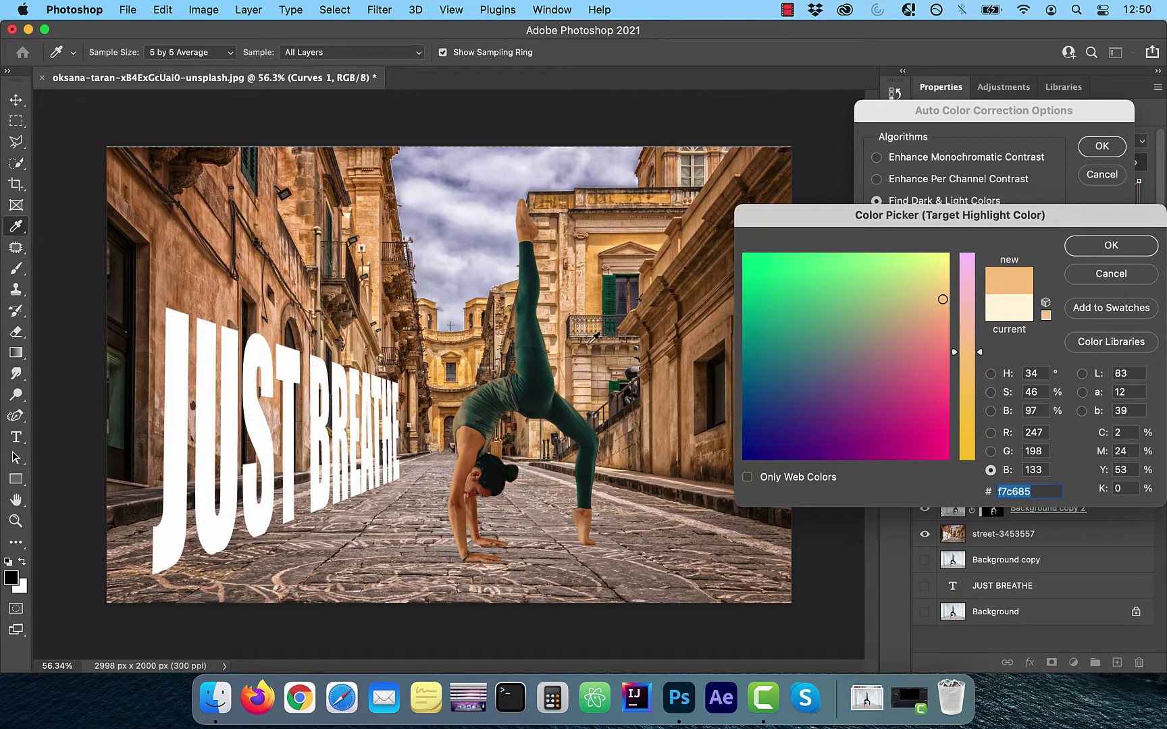
click(583, 249)
click(1112, 248)
Sample the Midtones target c8a07f from the right-hand building and apply the colour correction without saving the target colours as defaults.
click(943, 404)
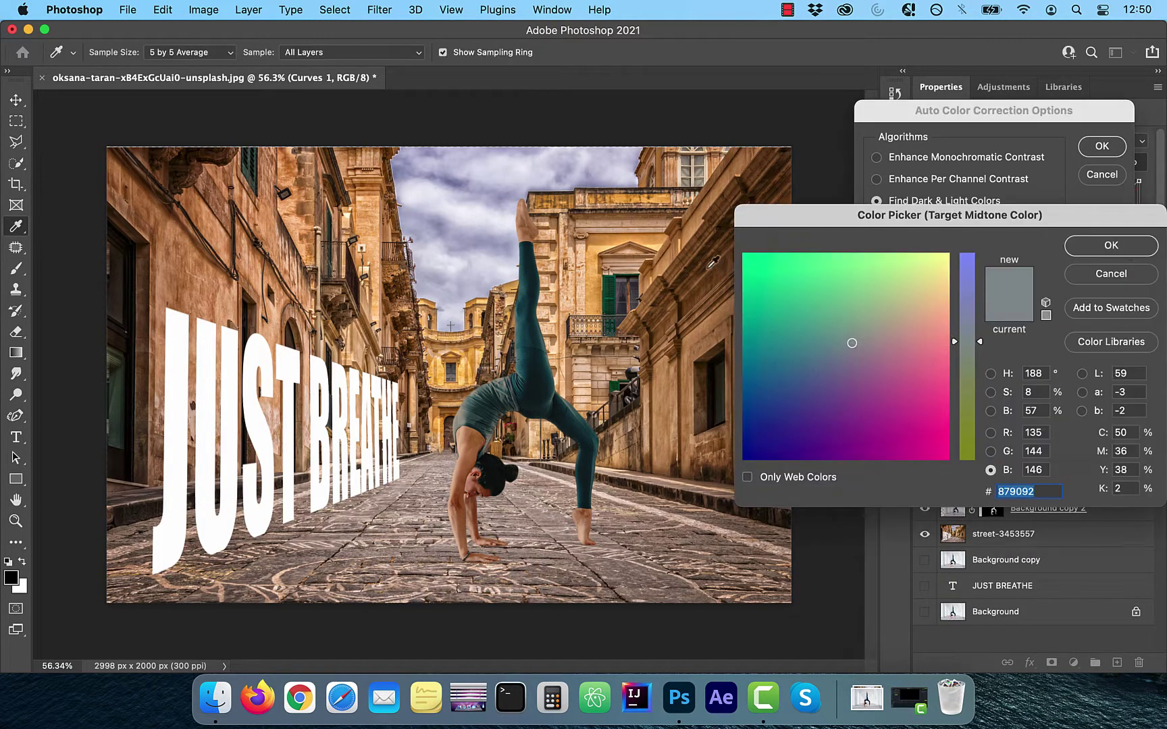
click(693, 243)
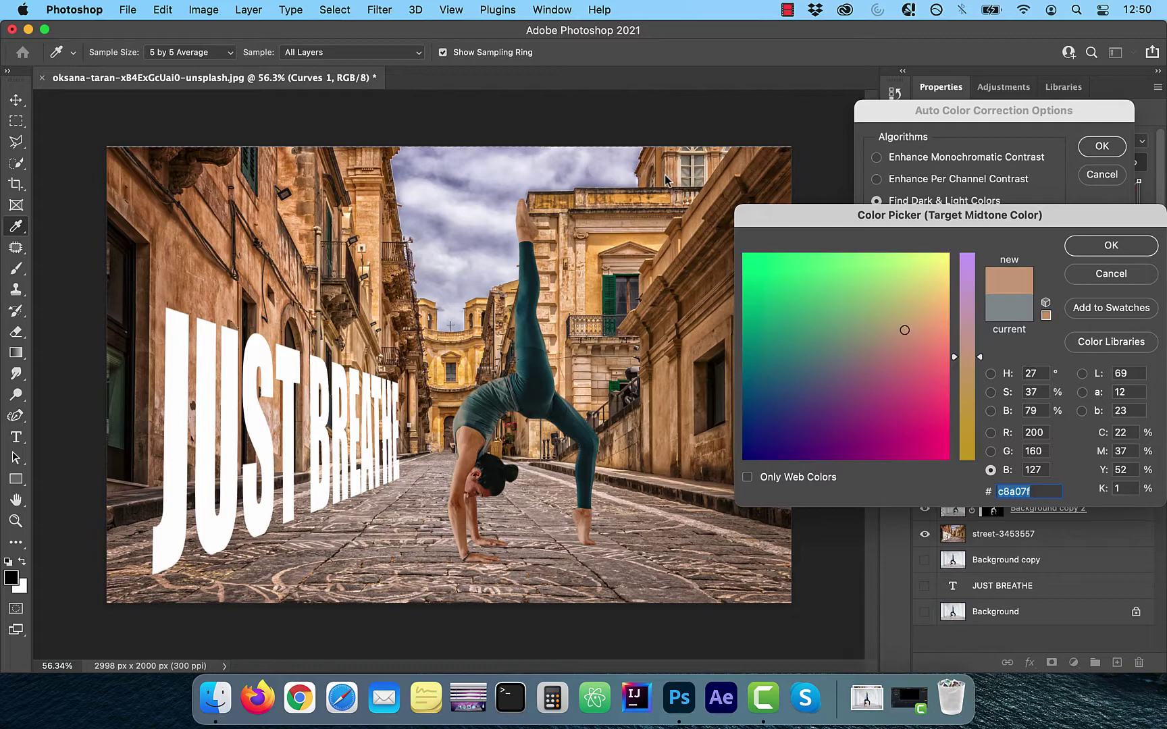
click(1111, 244)
click(1103, 146)
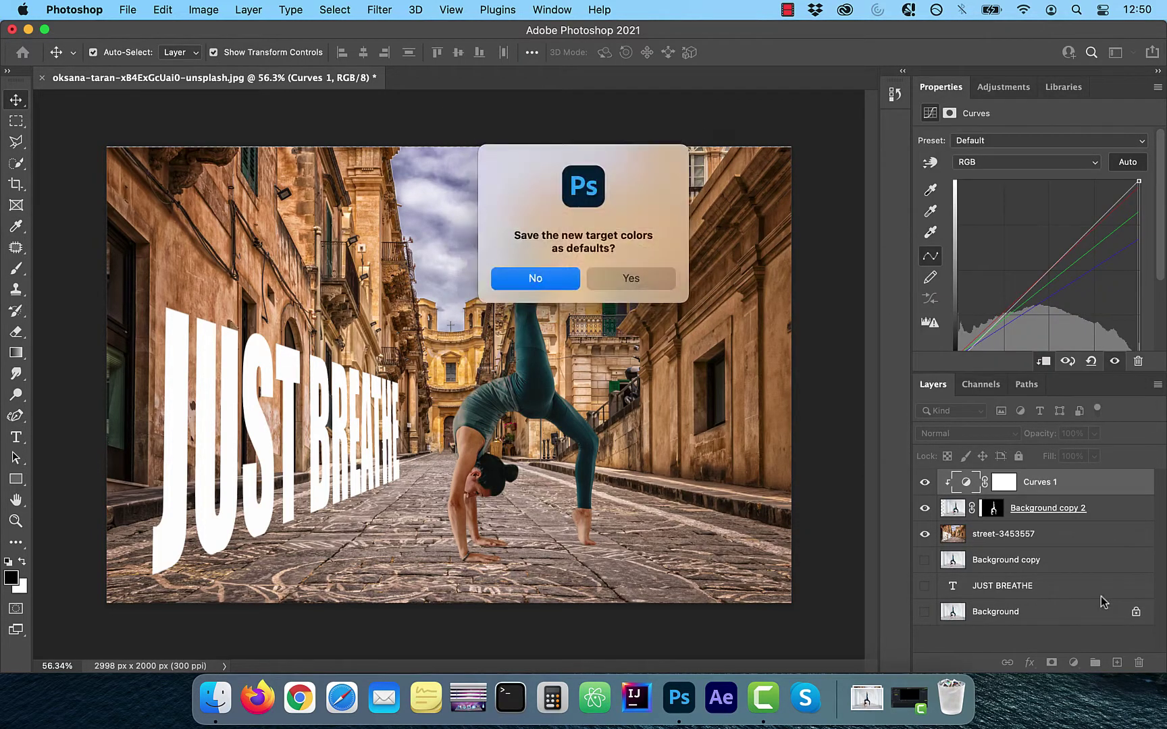
click(543, 279)
Rename the Background copy 2 layer to "model".
click(1081, 511)
double_click(1081, 510)
text(model)
key(Return)
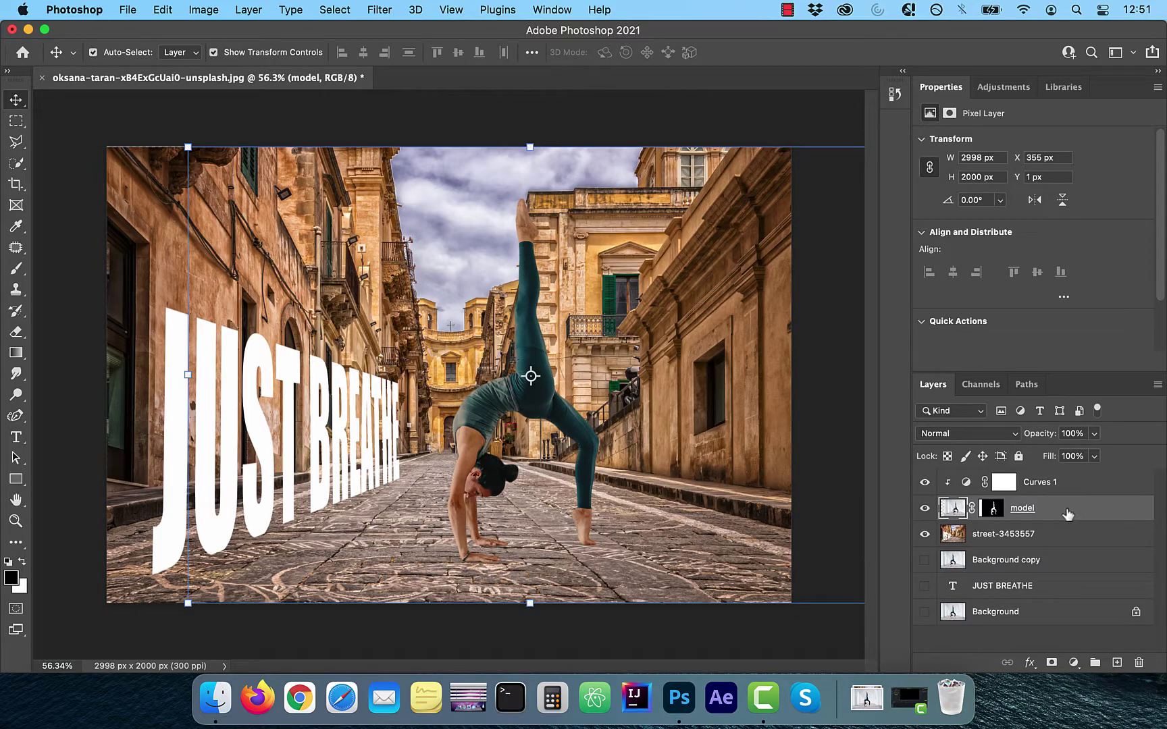
Add a drop shadow to the model layer with a 90° angle, 64% opacity, and a reduced distance and size.
click(1032, 662)
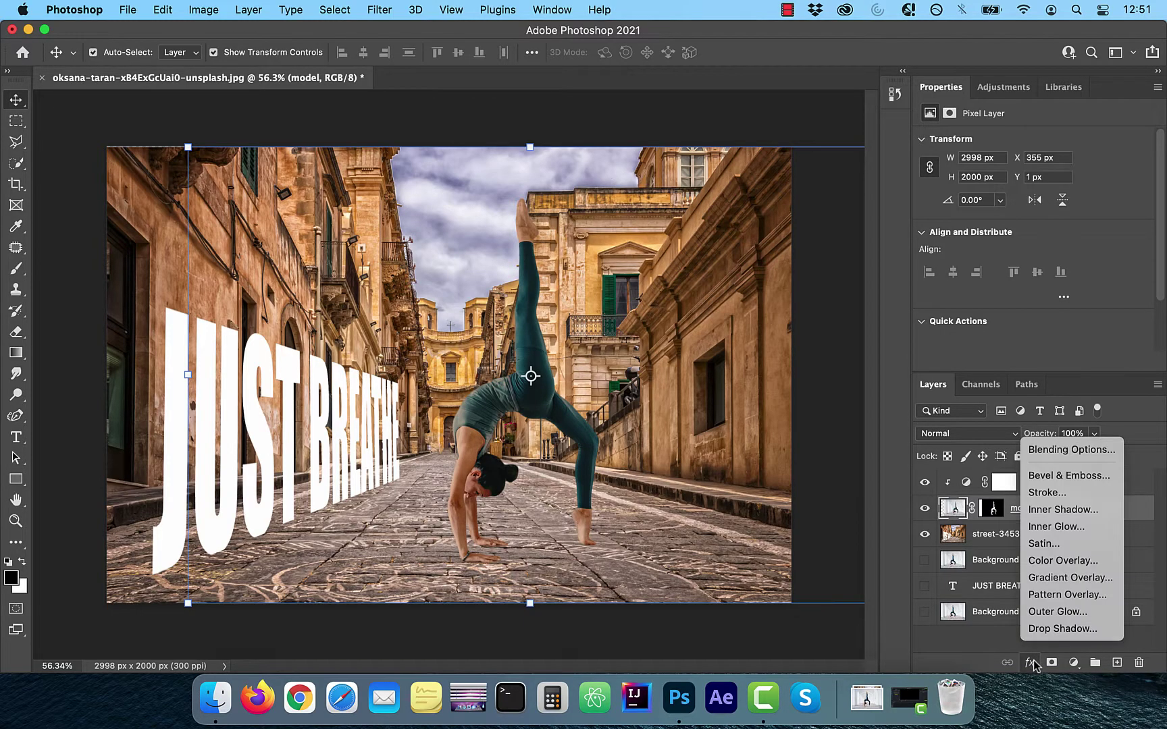
click(1063, 629)
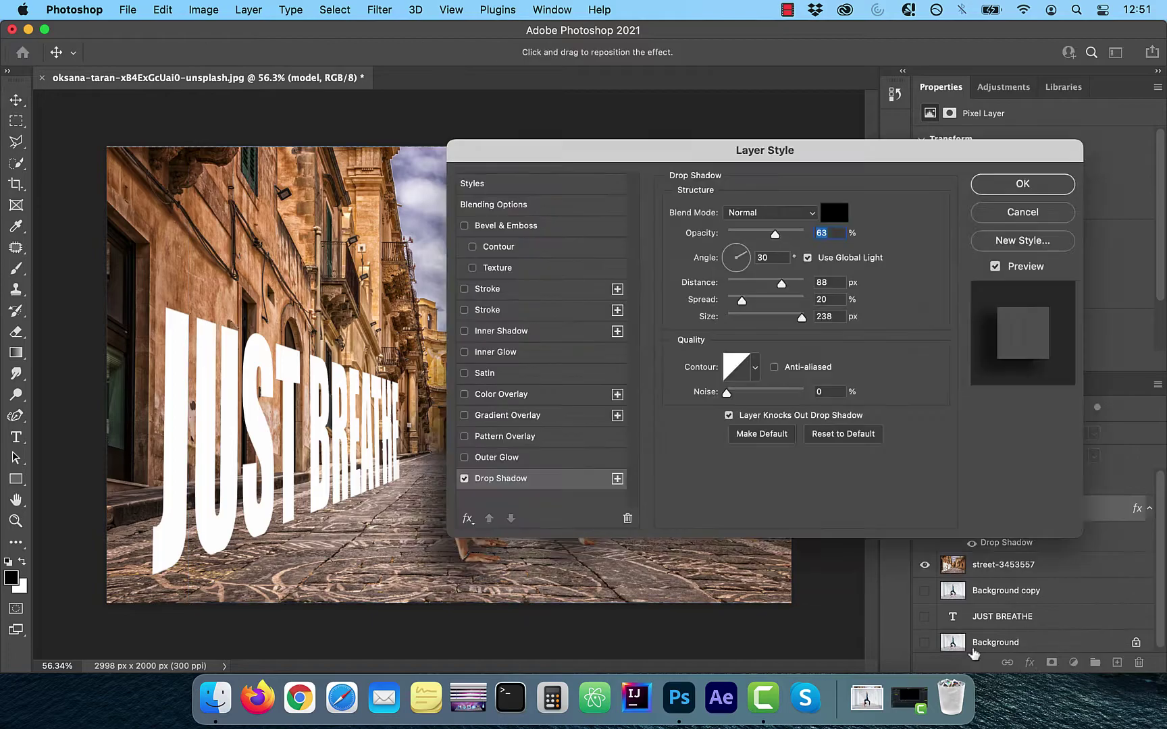
drag(954, 187, 979, 184)
click(903, 194)
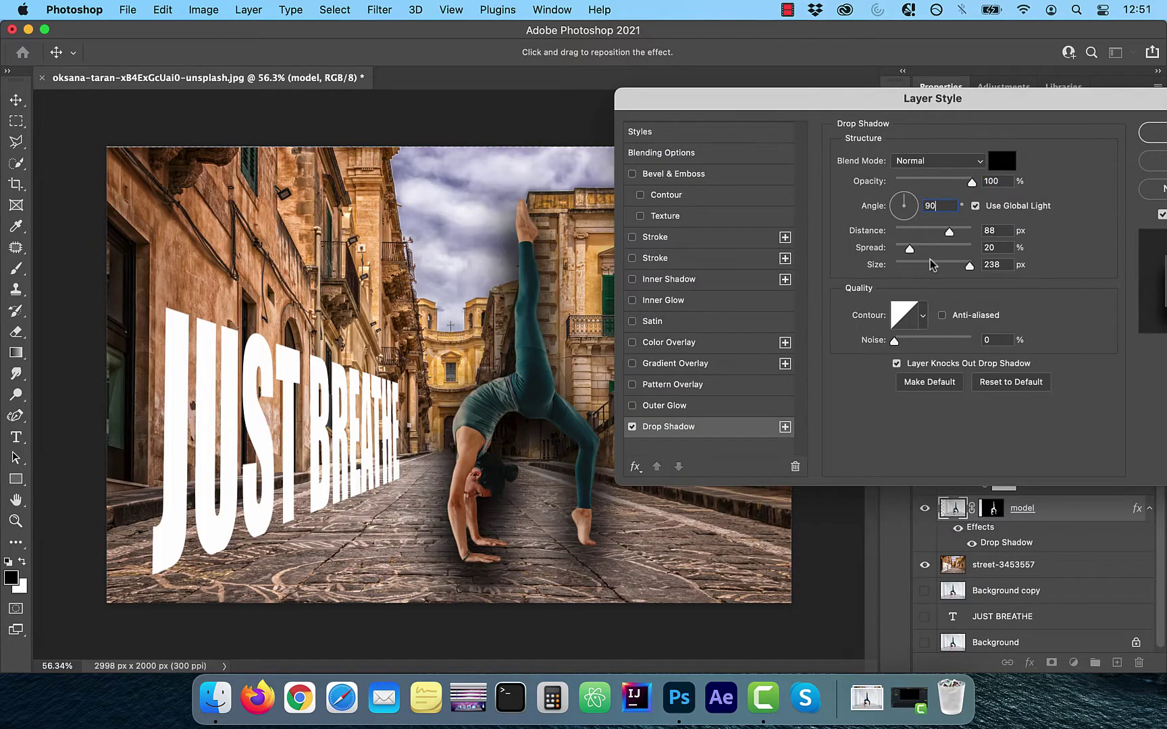
drag(970, 267, 913, 270)
drag(949, 232, 907, 249)
drag(972, 183, 951, 182)
key(Return)
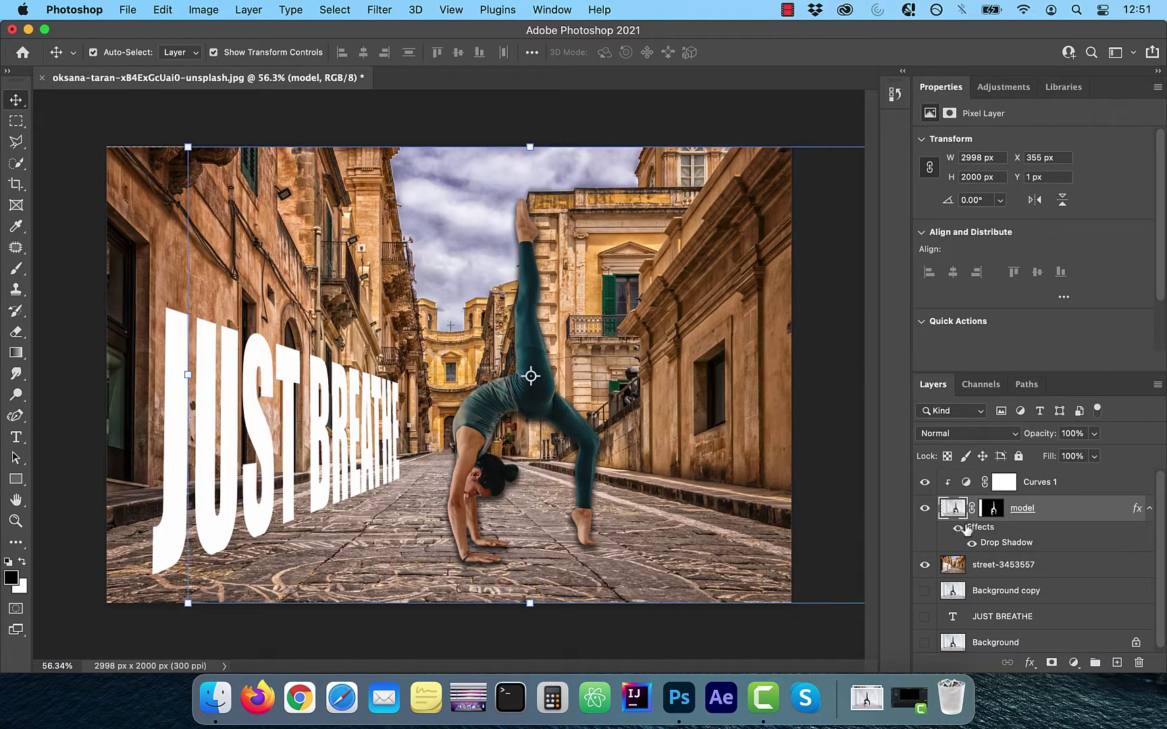
Convert the model's drop shadow effect into a separate layer and select that shadow layer.
right_click(1022, 551)
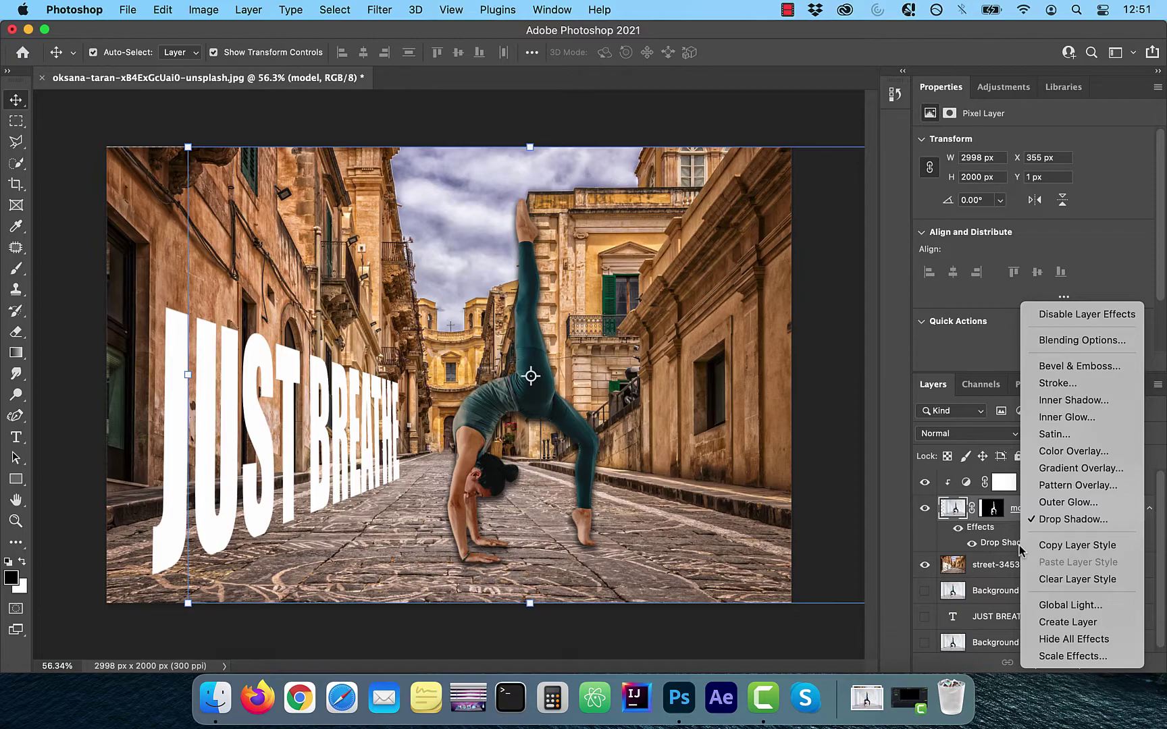
click(1070, 622)
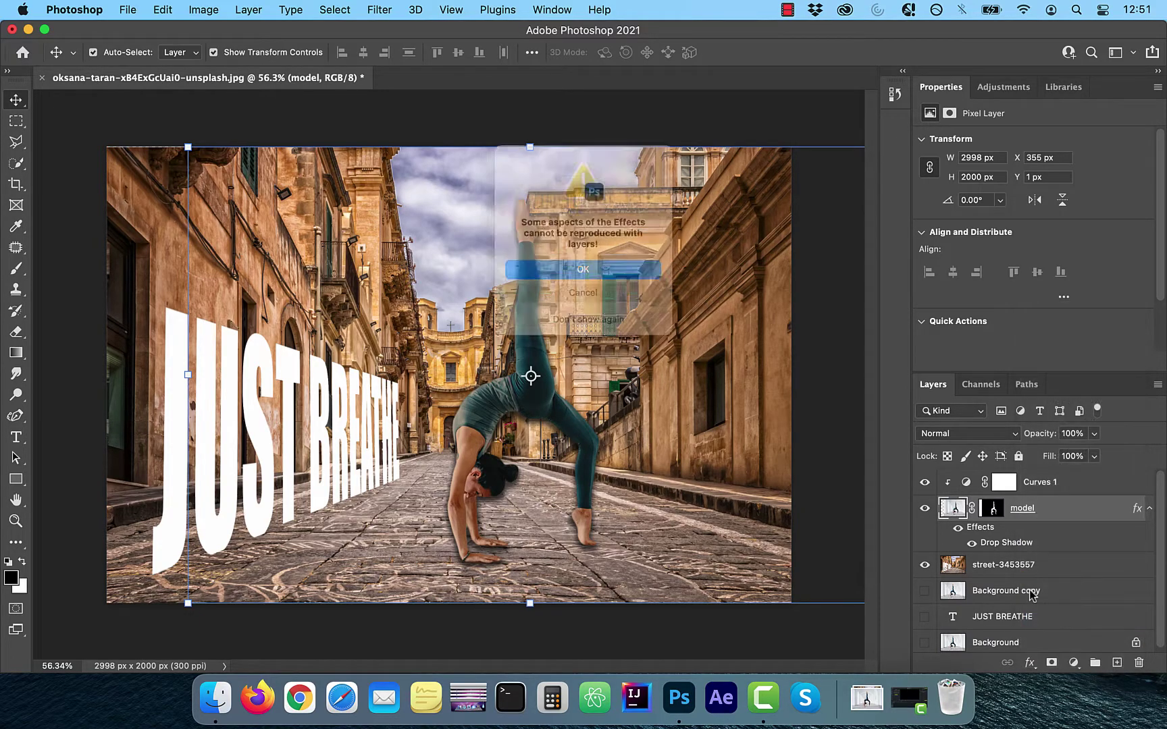
click(601, 277)
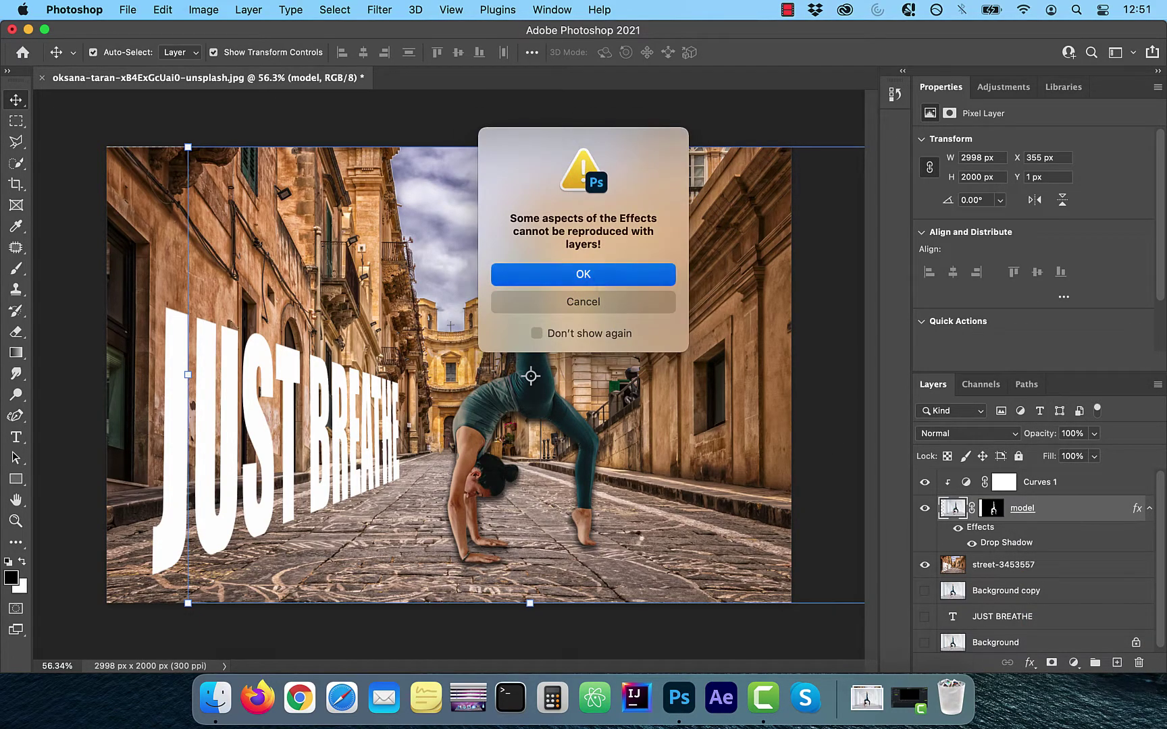
click(1023, 537)
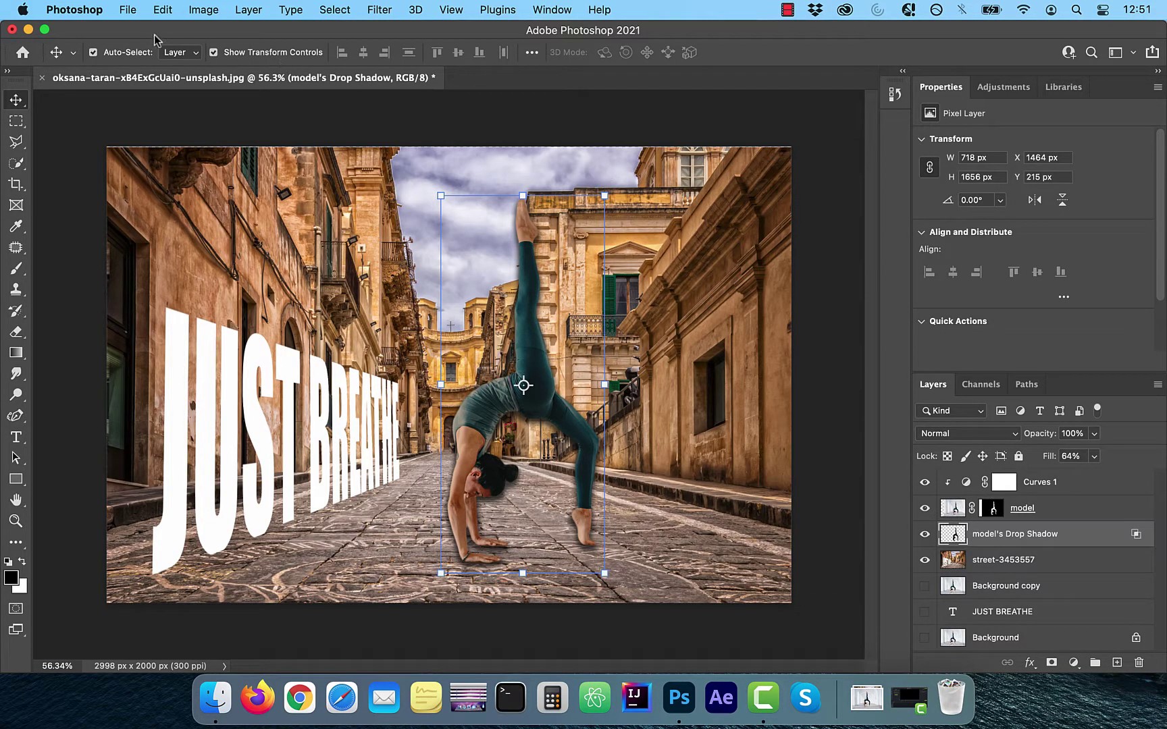
Distort the shadow layer so it lies flat on the pavement, stretching from the gymnast's hands and foot towards the lower right.
click(163, 11)
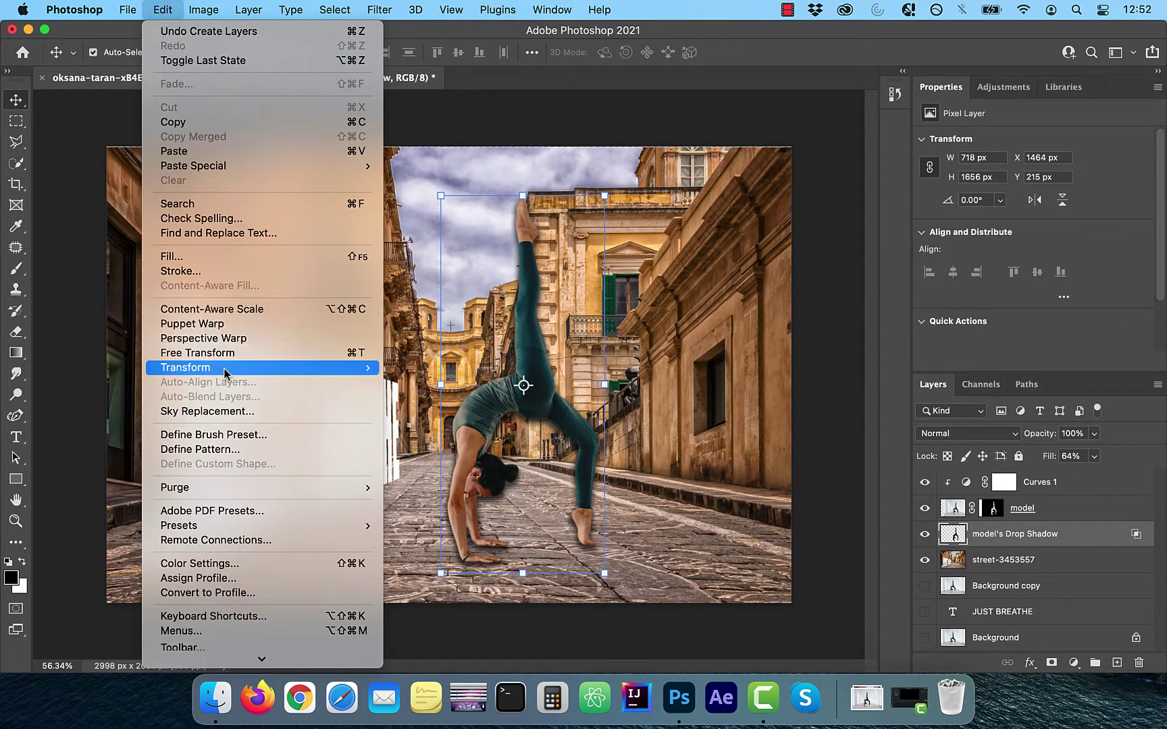
mouse_move(225, 373)
click(471, 421)
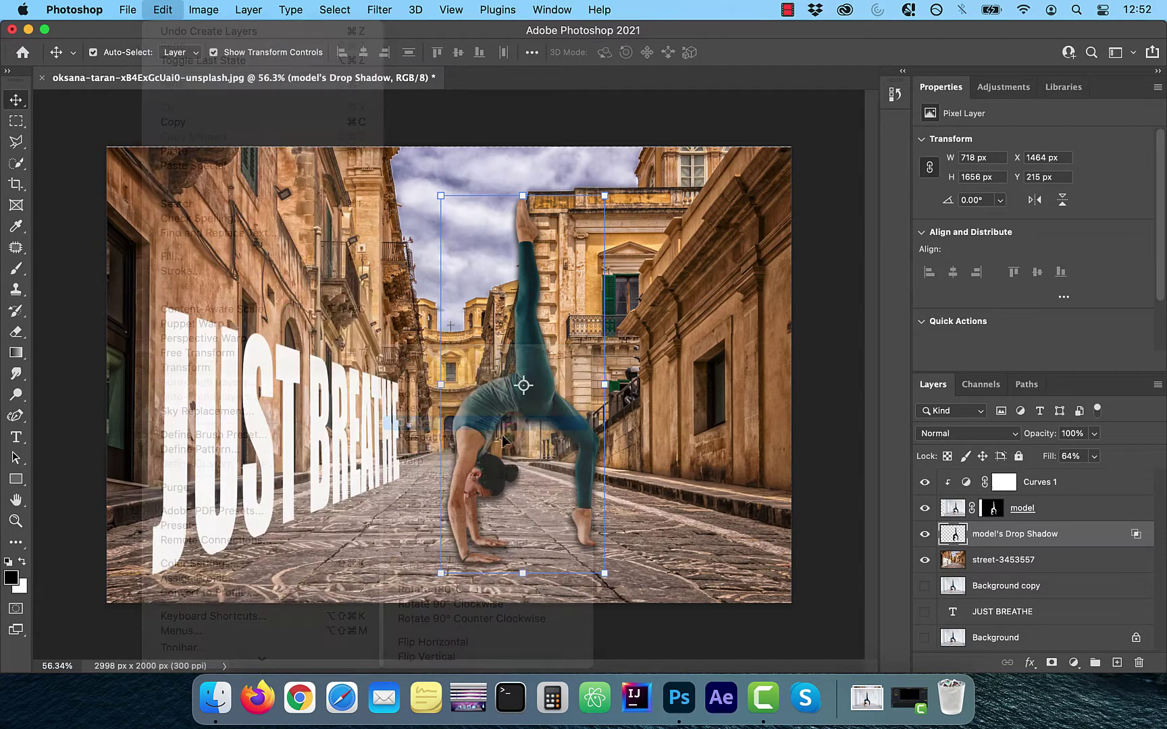
drag(523, 196, 704, 583)
drag(630, 617, 651, 621)
drag(604, 573, 552, 531)
drag(441, 572, 469, 557)
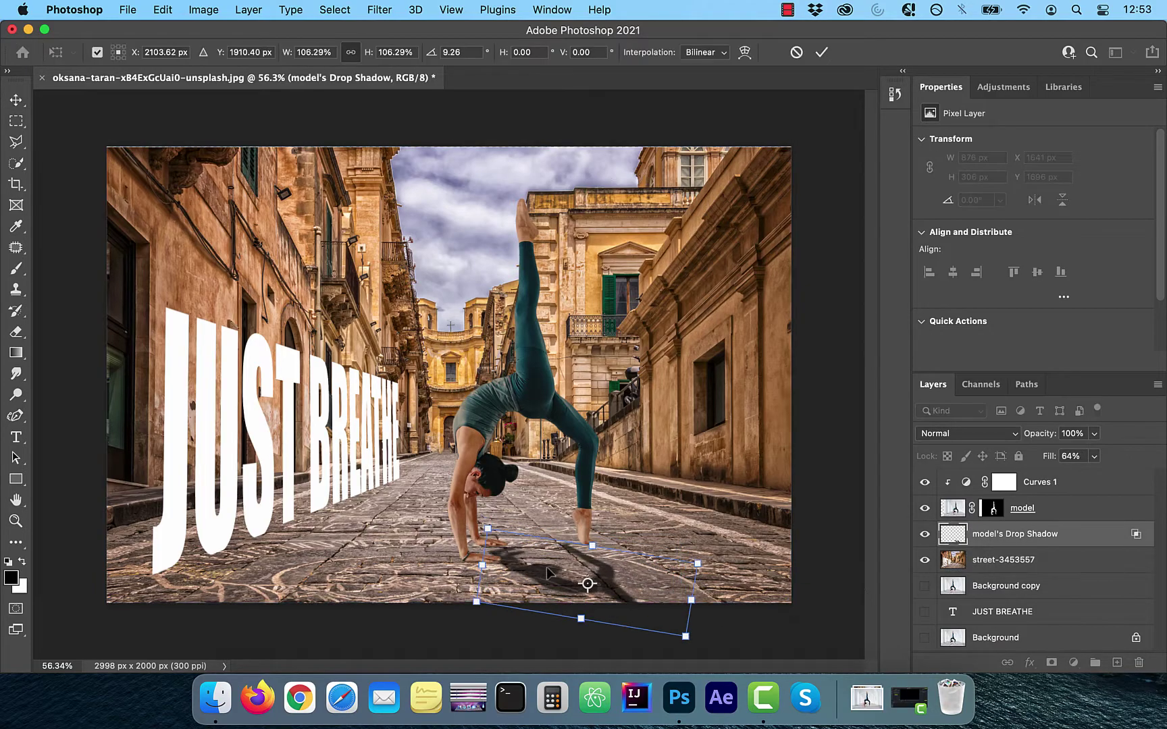
Warp the shadow so its near end meets the gymnast's hands on the pavement.
click(162, 10)
mouse_move(252, 365)
click(419, 471)
drag(512, 545, 497, 552)
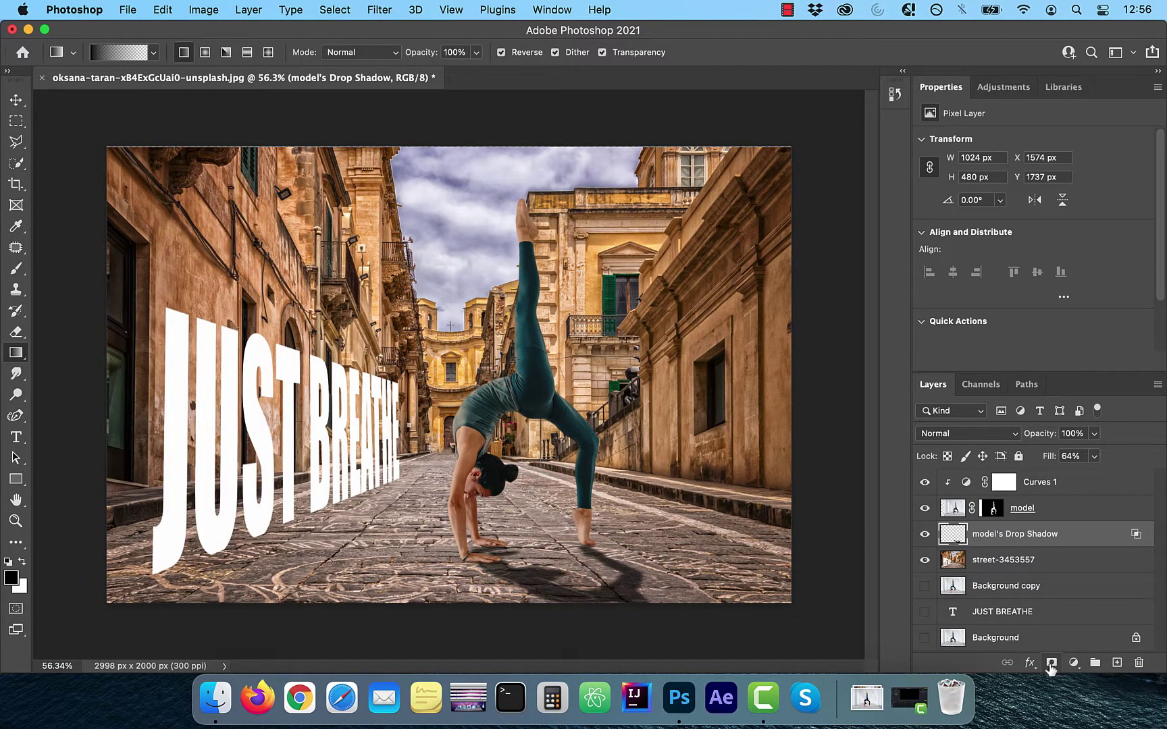
Add a mask to the shadow layer, fade the shadow's far end with a linear gradient, and set the mask density to 69%.
click(1051, 664)
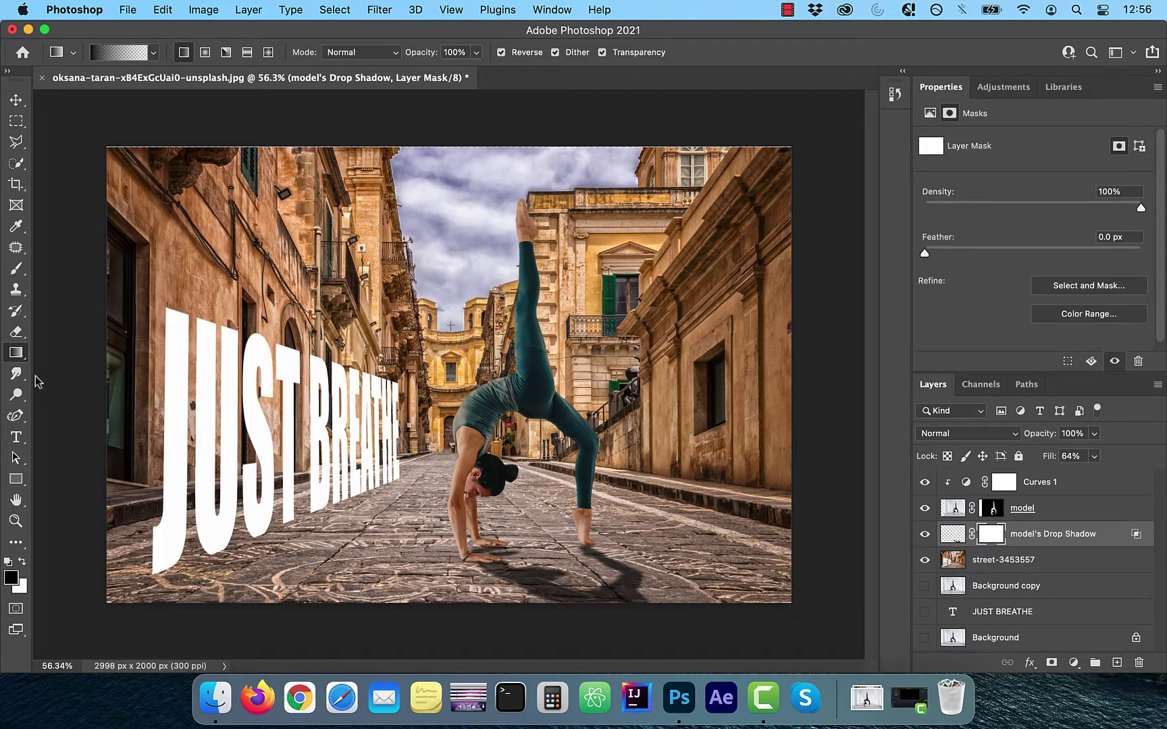
click(153, 52)
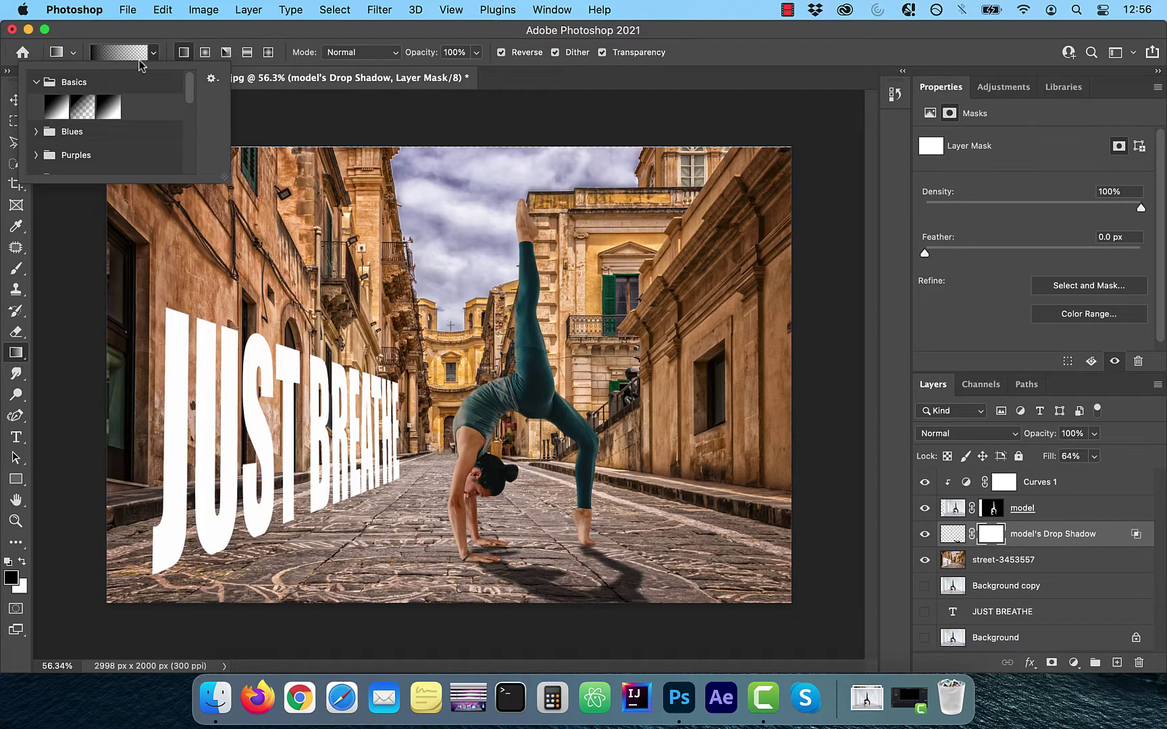
click(153, 57)
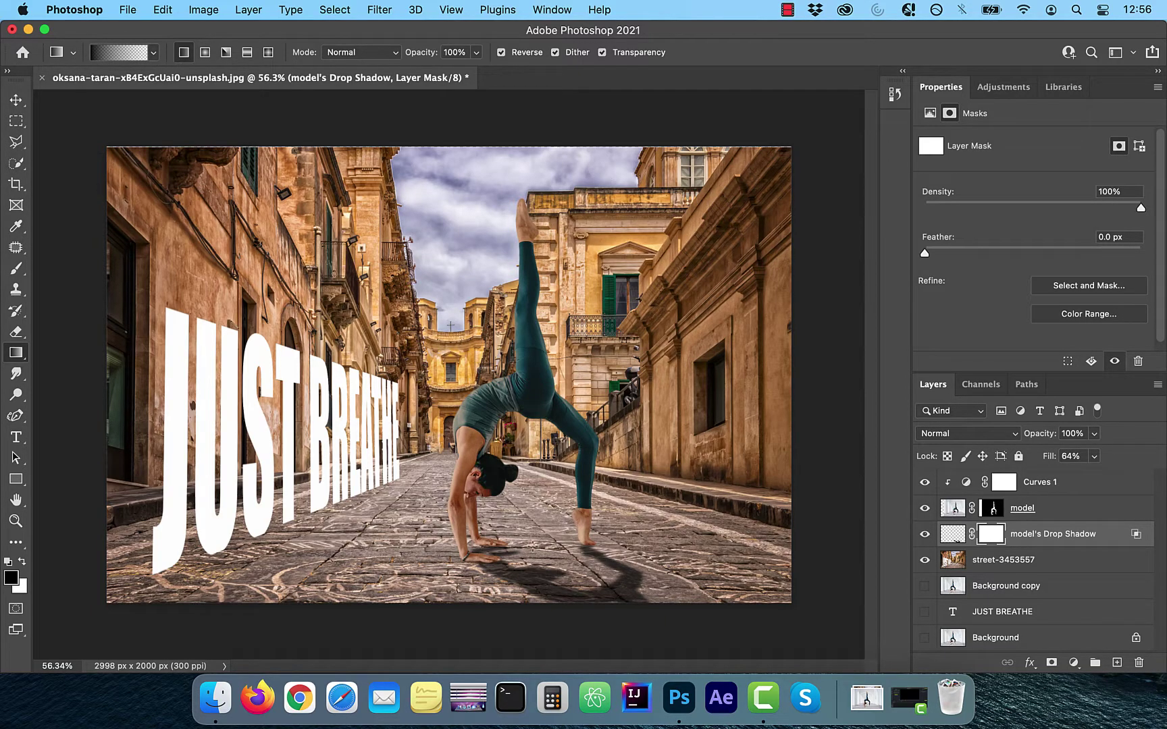
drag(515, 569, 654, 613)
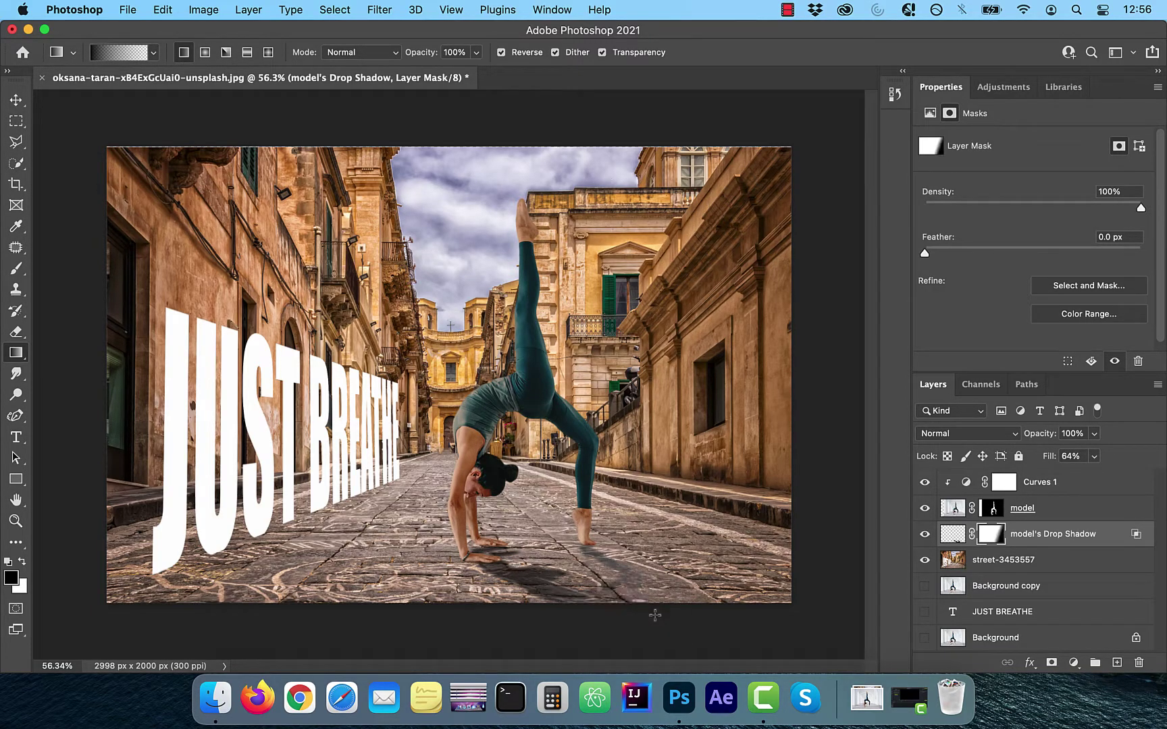
drag(1139, 209, 1073, 209)
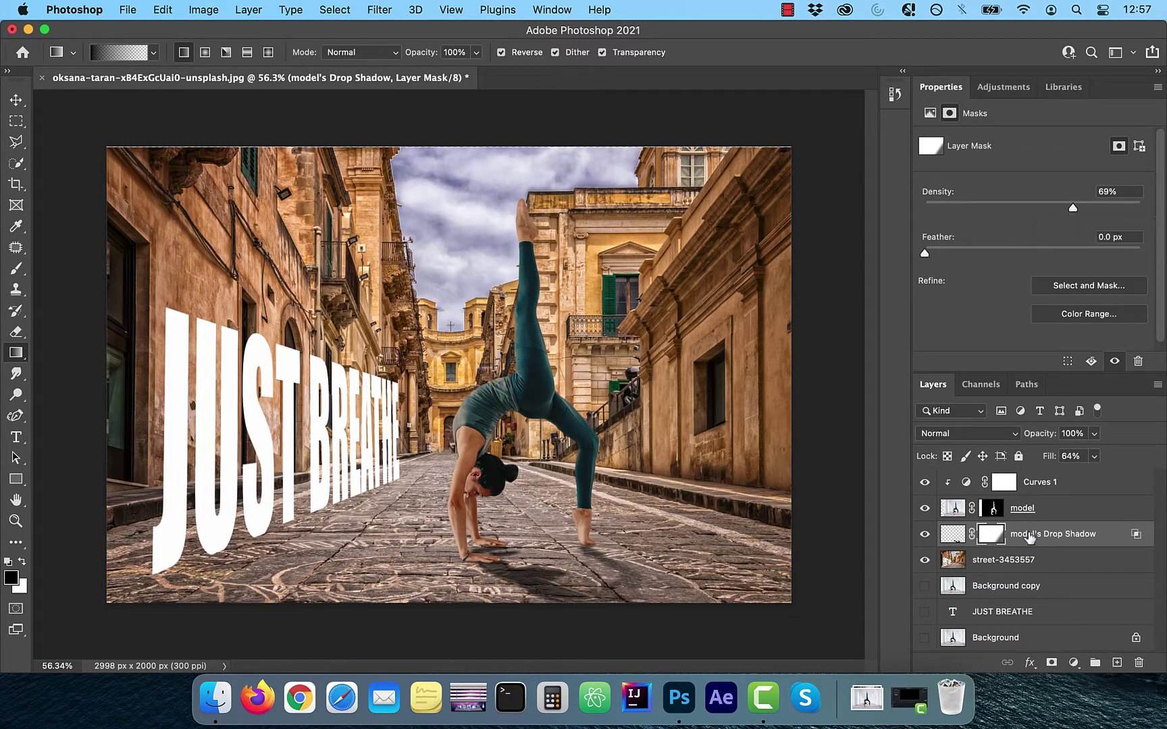
Apply a Gaussian Blur with a 34.6-pixel radius to the shadow layer's mask.
click(379, 9)
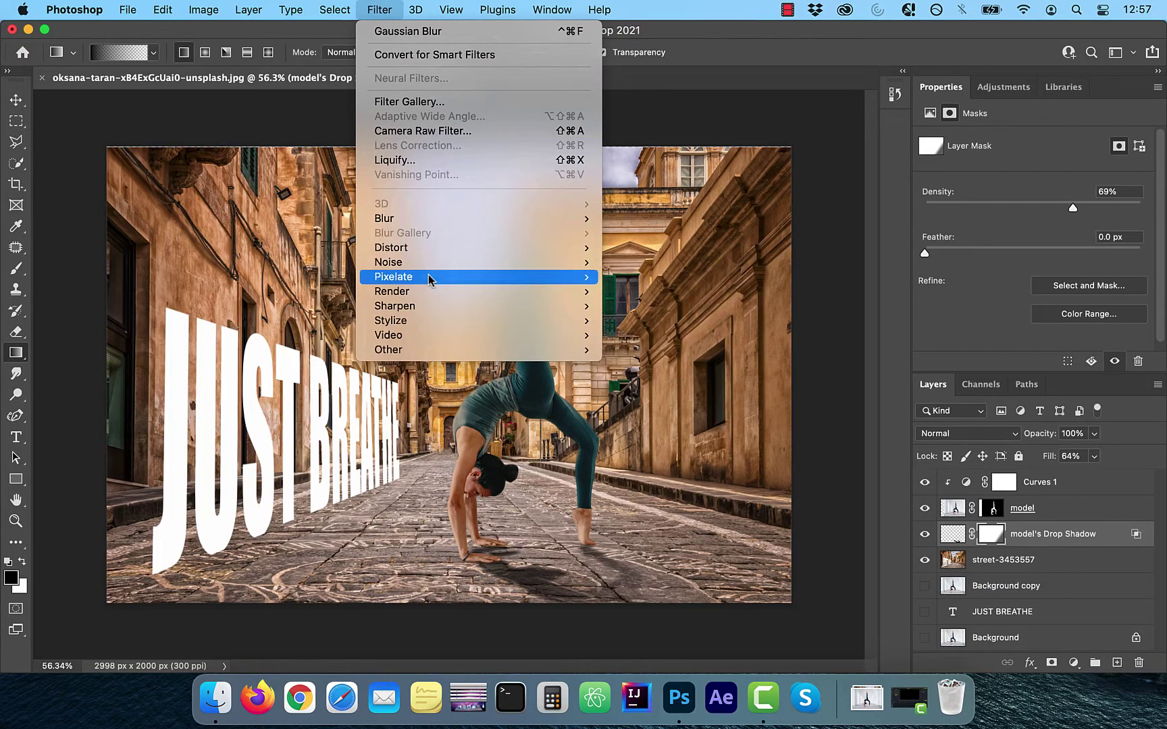
mouse_move(419, 219)
click(652, 277)
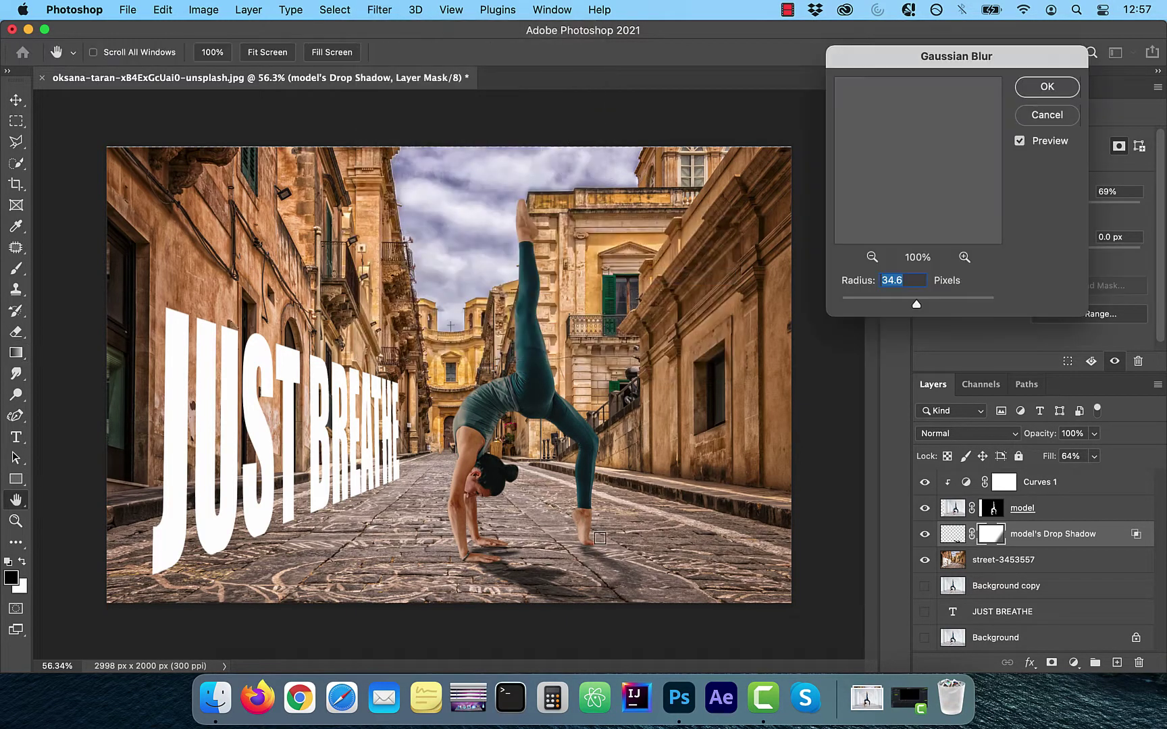
click(1047, 88)
Set the shadow layer's opacity to 62%.
key(g)
click(1094, 433)
drag(1096, 453, 1066, 455)
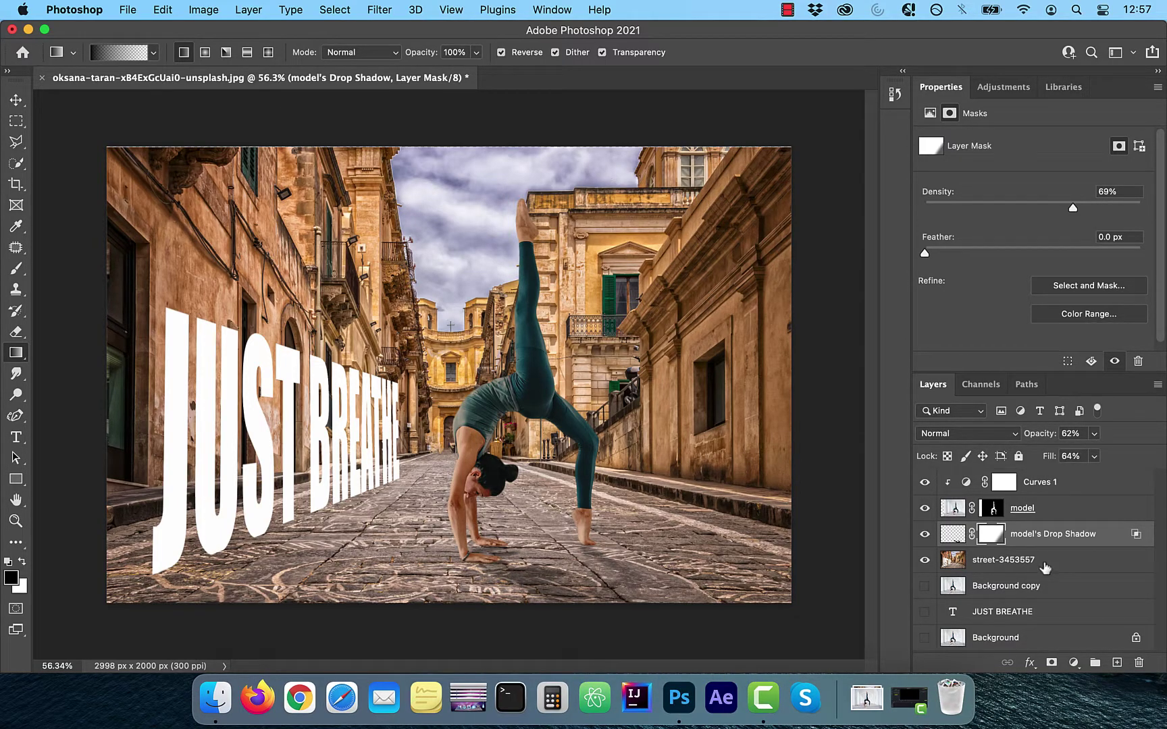
Add a Color Lookup adjustment layer above the Curves layer and apply the TealOrangePlusContrast.3DL 3D LUT to the whole composite.
click(1073, 663)
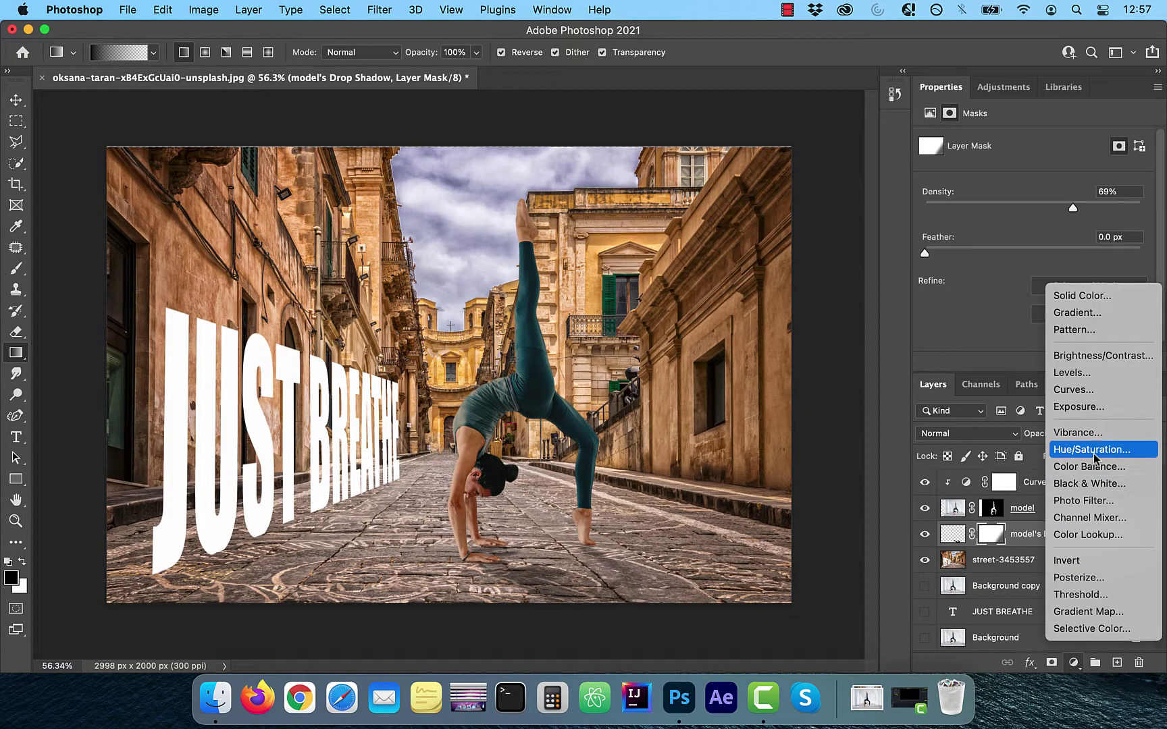
click(1097, 535)
drag(1051, 537, 1046, 484)
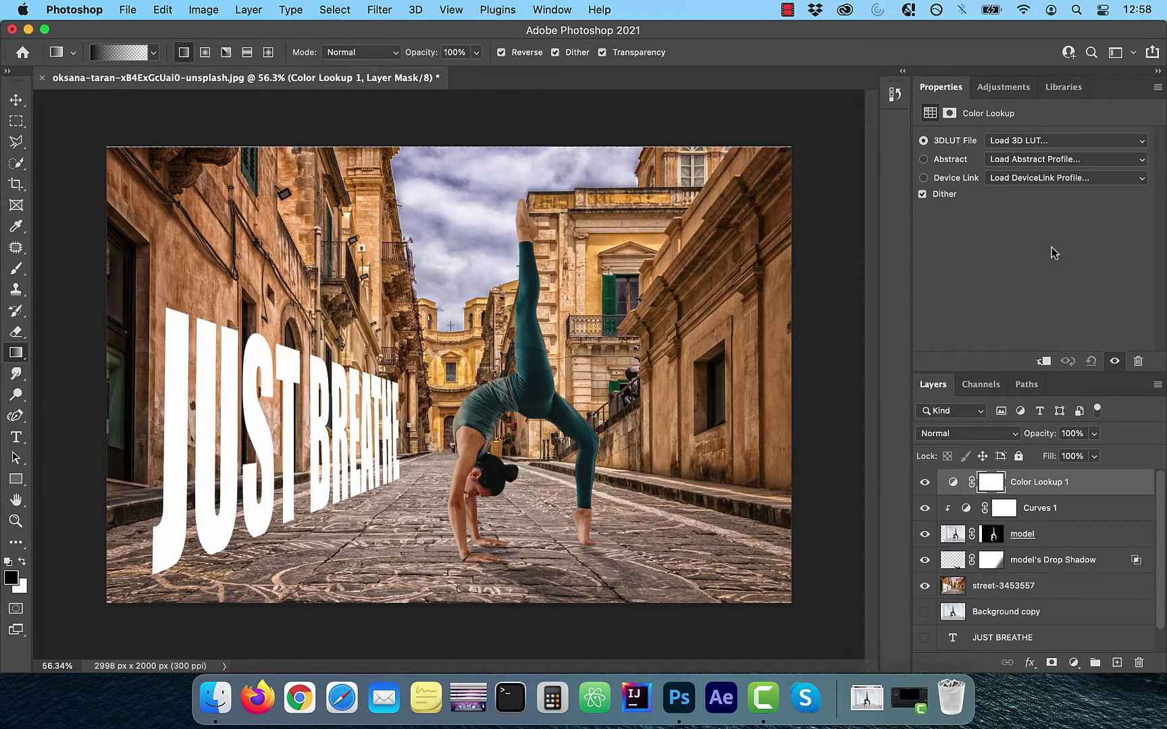
click(1057, 141)
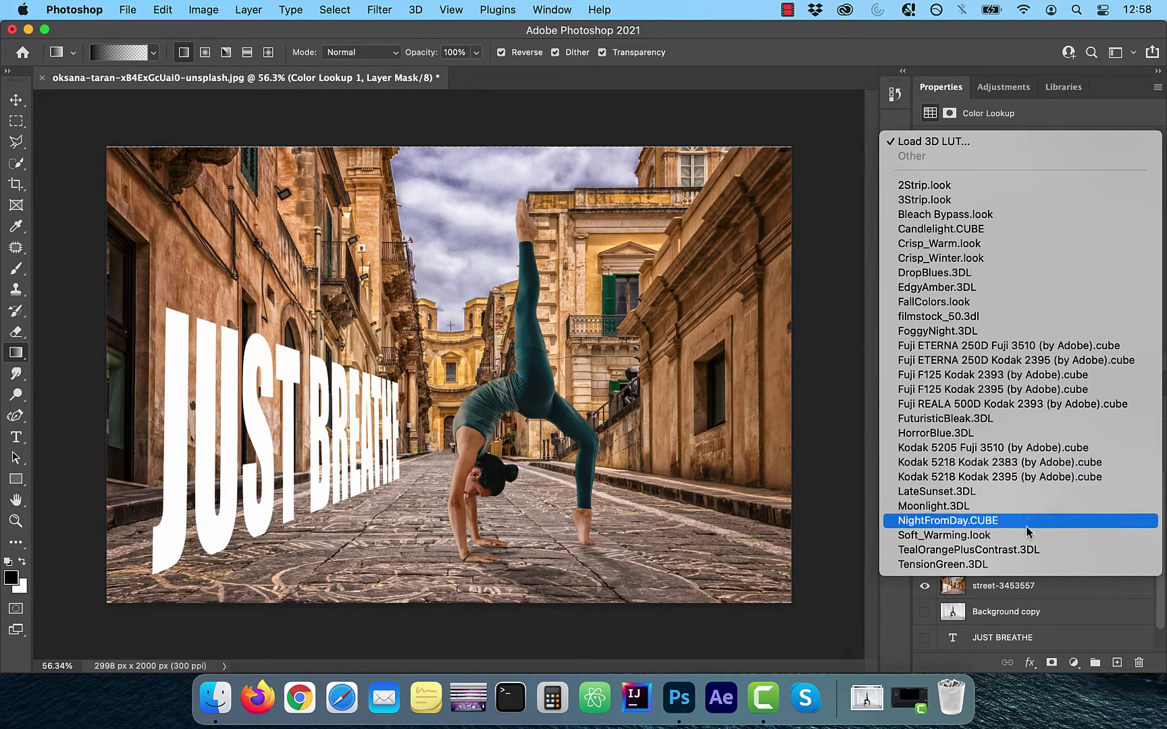
click(991, 551)
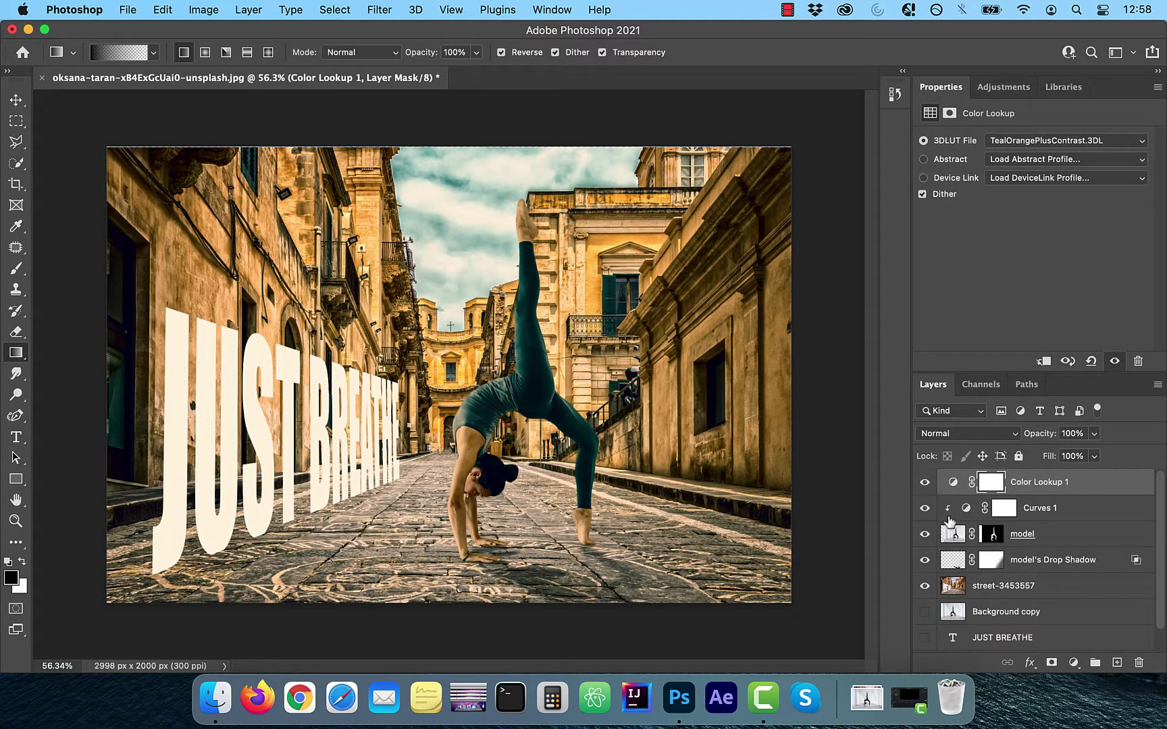
Compare the finished composite with the original photo by repeatedly showing only the Background layer and restoring the other layers.
key(v)
scroll(1014, 594, down, 1)
alt+click(925, 639)
alt+click(924, 640)
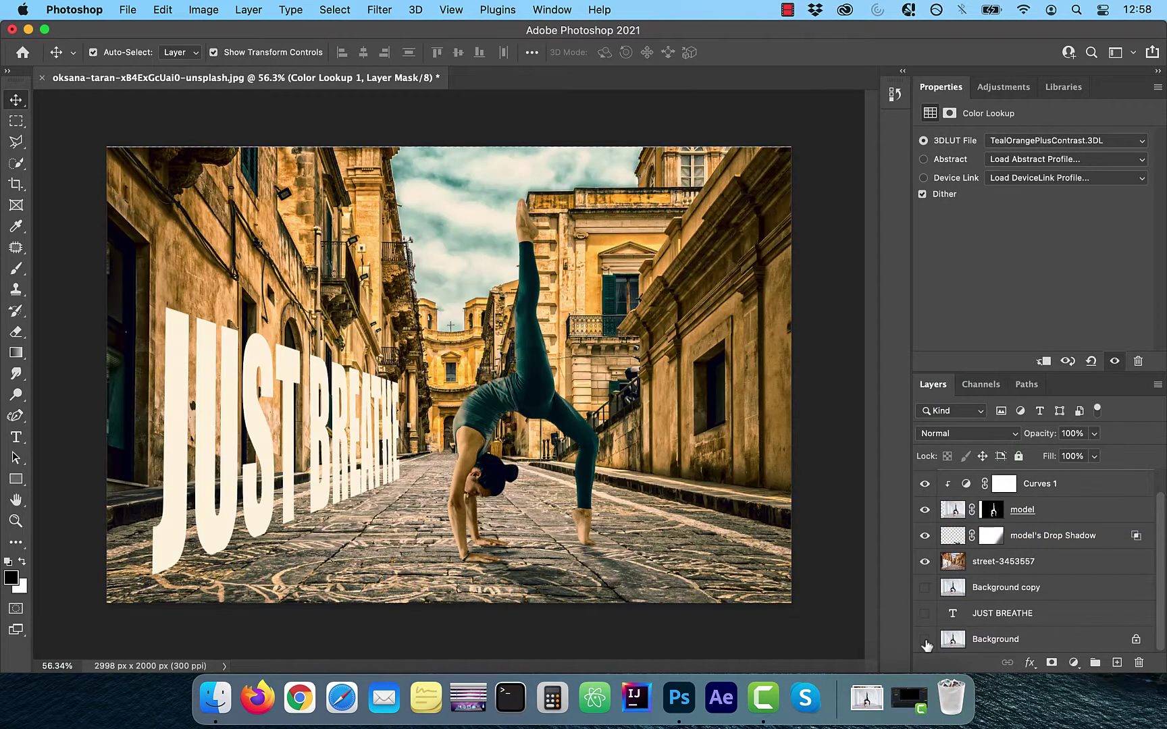
alt+click(925, 639)
alt+click(925, 640)
alt+click(925, 639)
alt+click(925, 640)
alt+click(925, 640)
alt+click(924, 640)
alt+click(925, 639)
alt+click(925, 640)
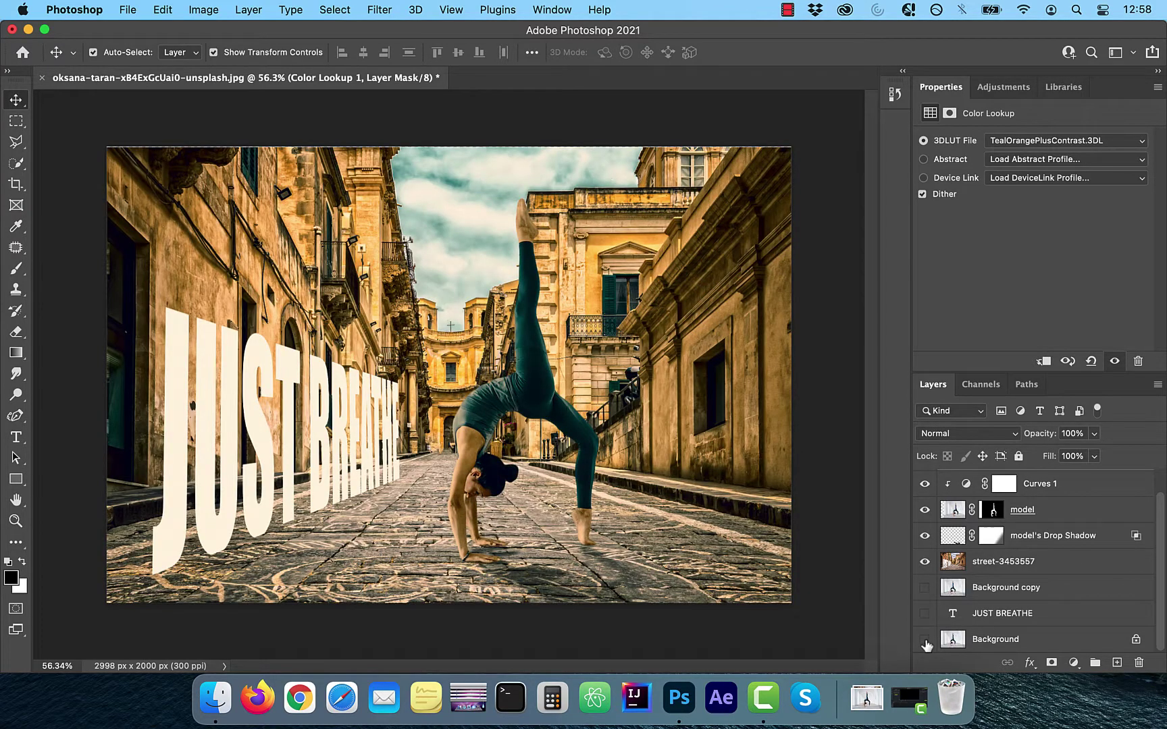